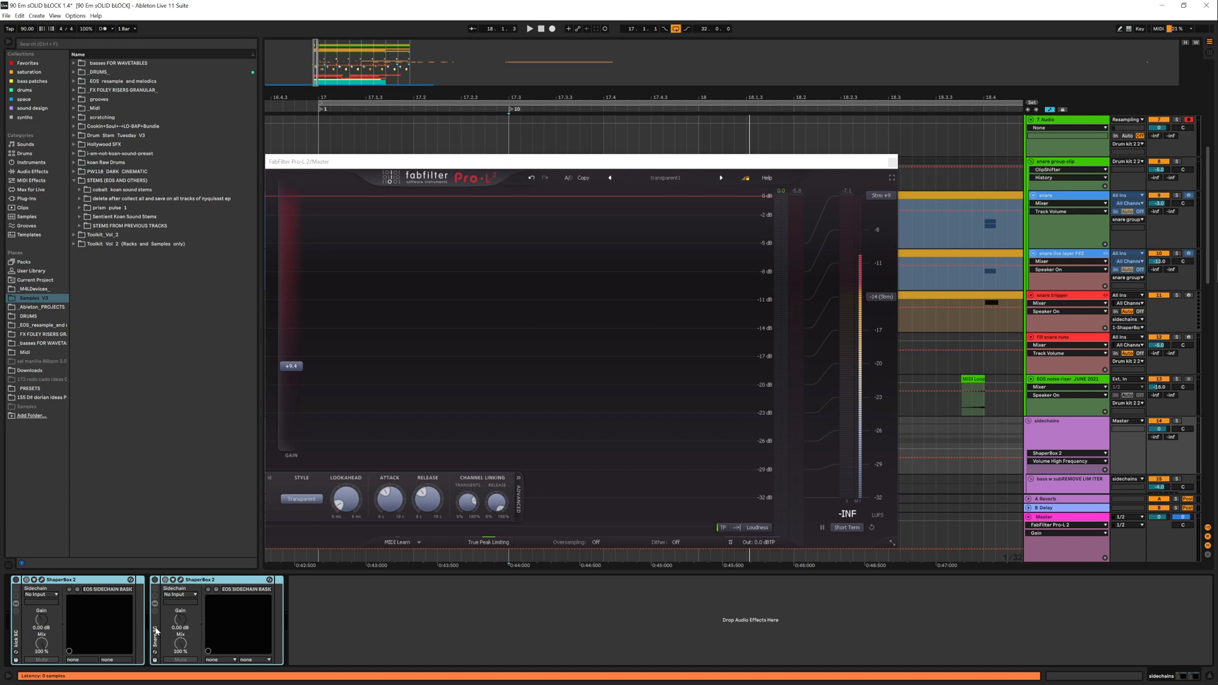
# Step: Close the FabFilter Pro-L 2 window and select the 7 Audio resampling track between the kick and snare tracks
pyautogui.press('space')
pyautogui.press('space')
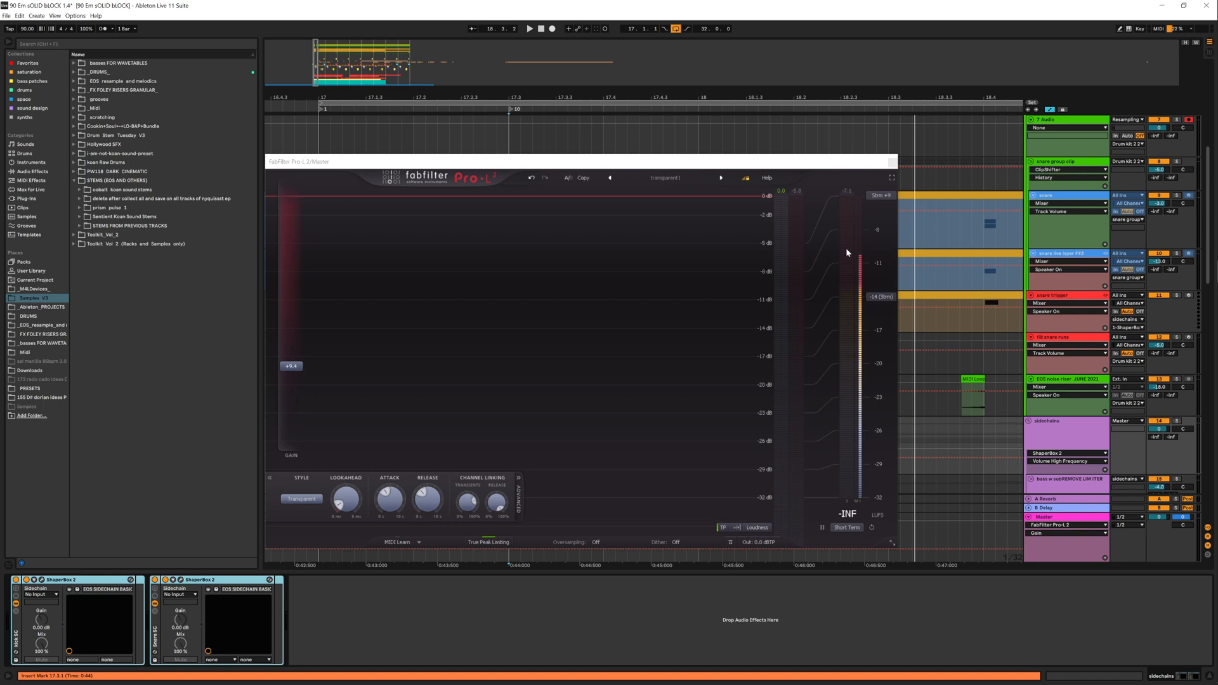
pyautogui.click(892, 164)
pyautogui.scroll(1, 1092, 360)
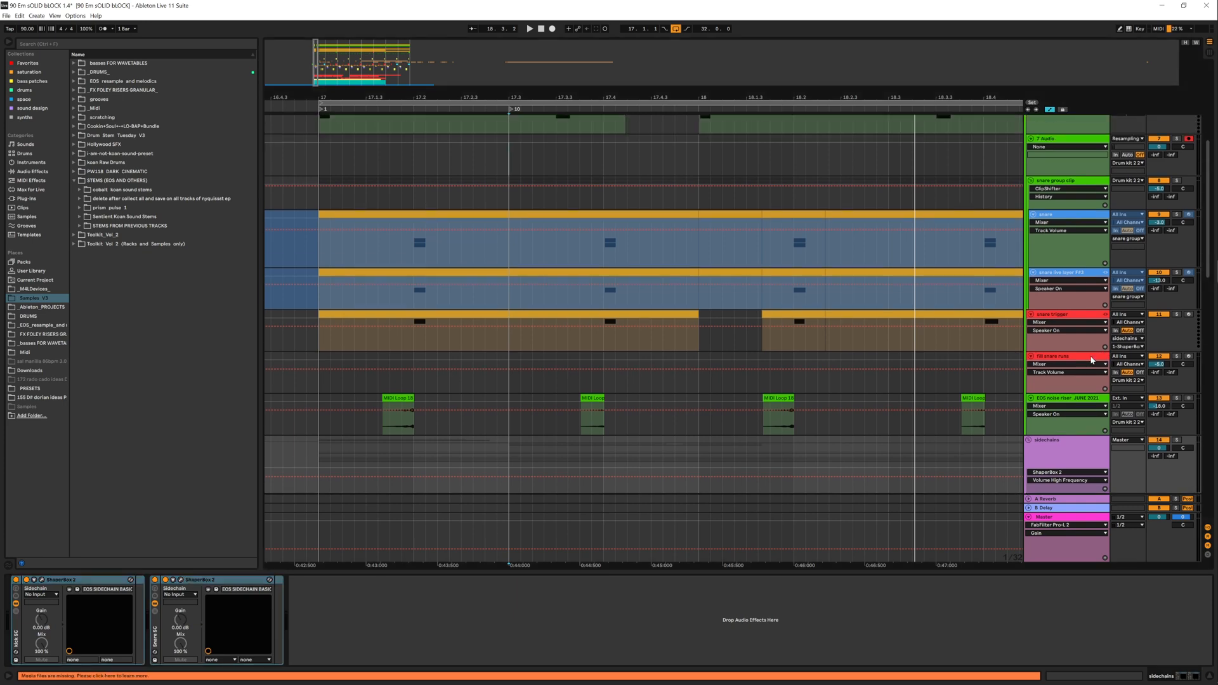
pyautogui.scroll(6, 1092, 360)
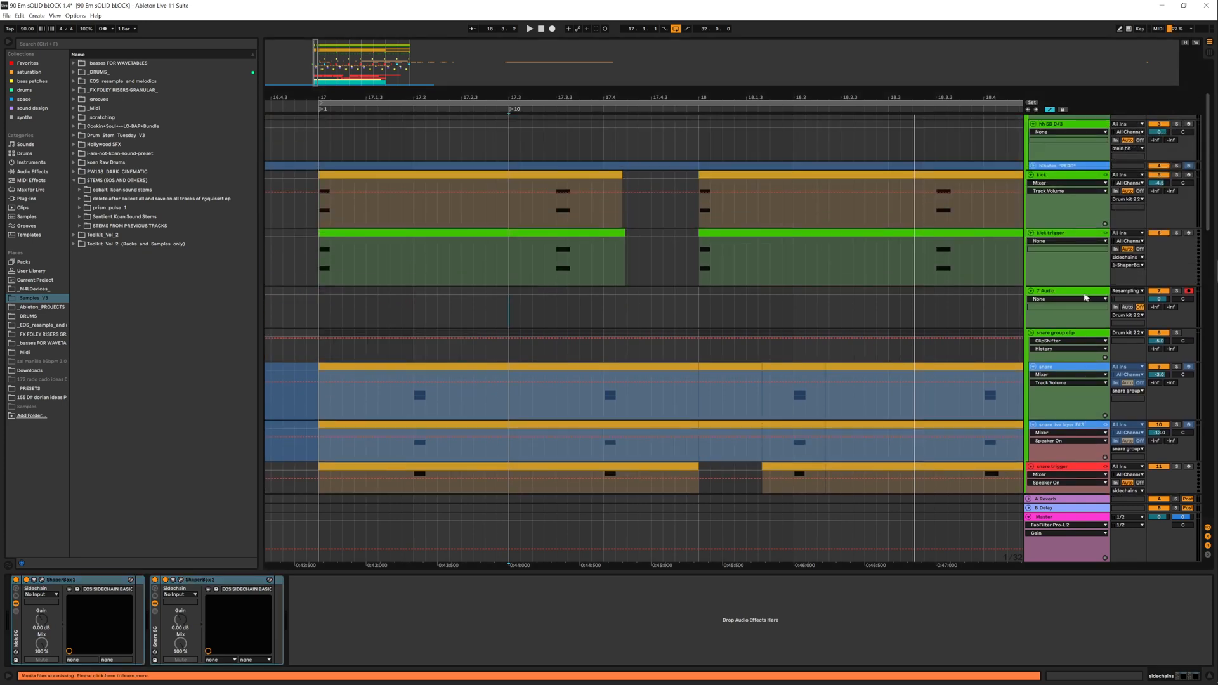
pyautogui.click(509, 314)
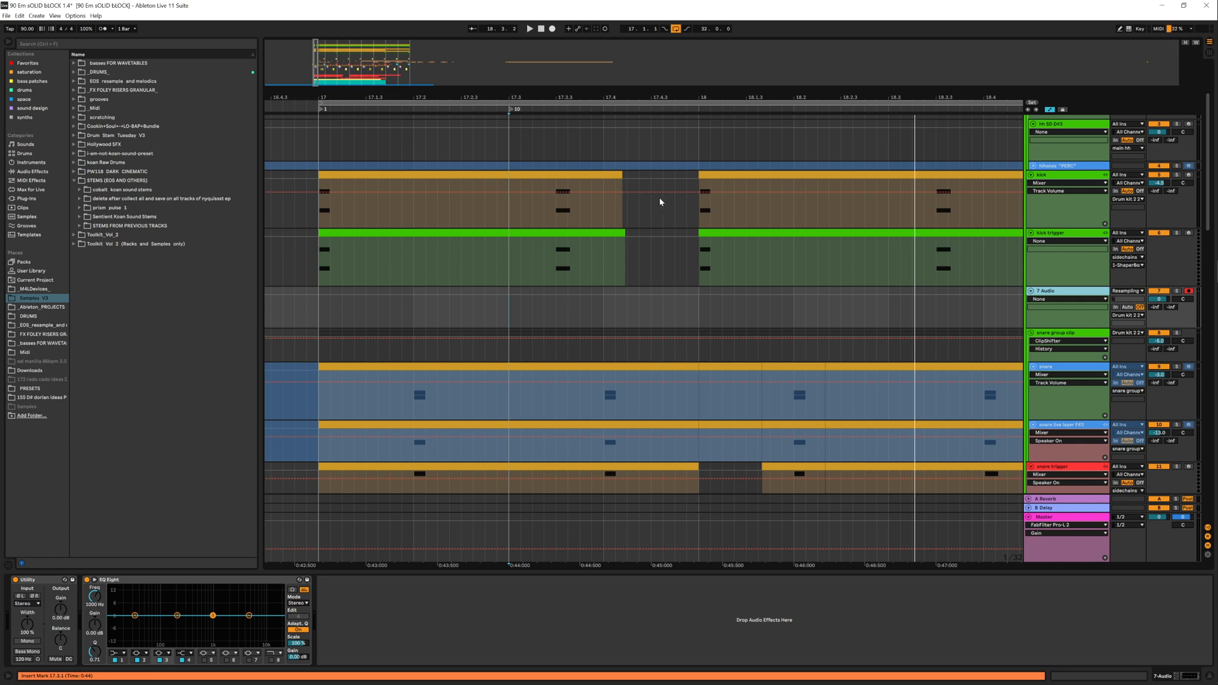
pyautogui.scroll(-4, 1059, 399)
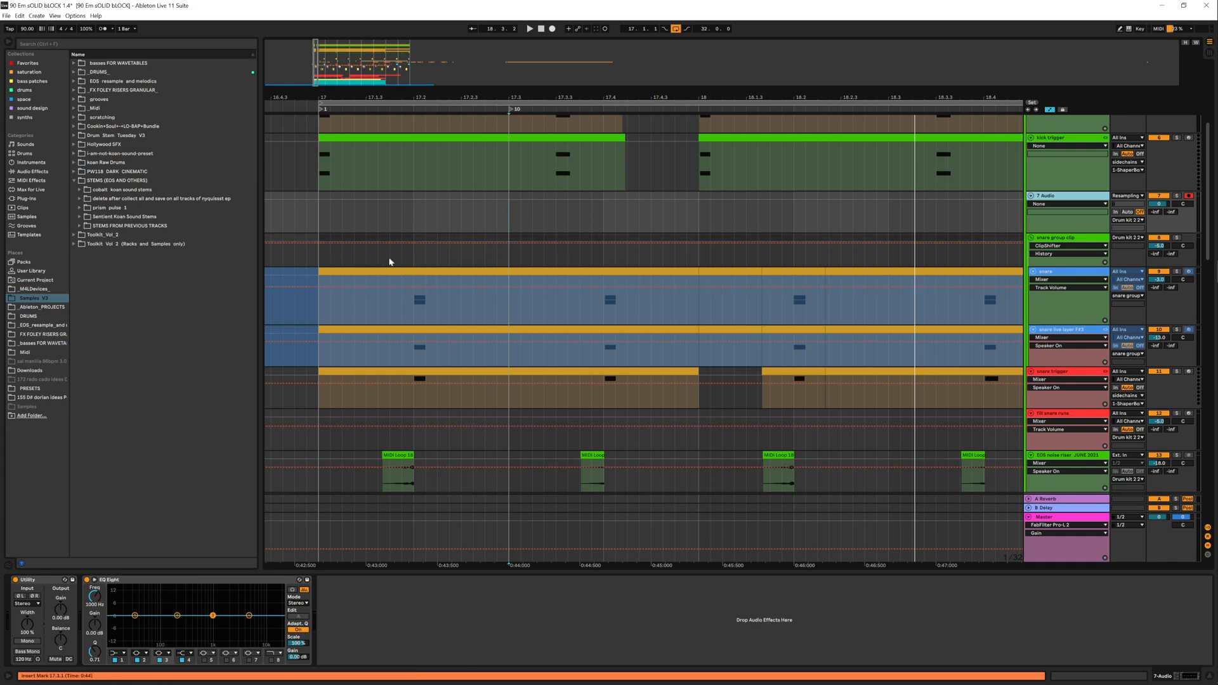
pyautogui.scroll(4, 408, 281)
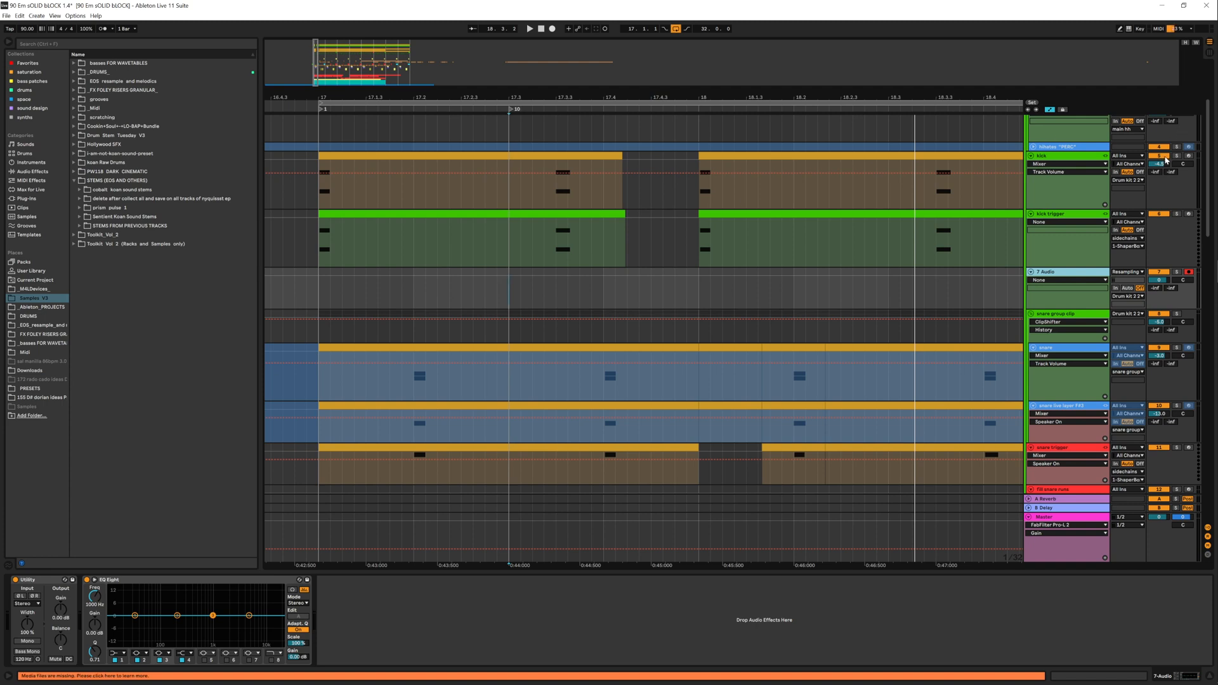
# Step: Solo the kick track and resample a short take of it onto the 7 Audio track, starting at 17.3.2
pyautogui.click(556, 289)
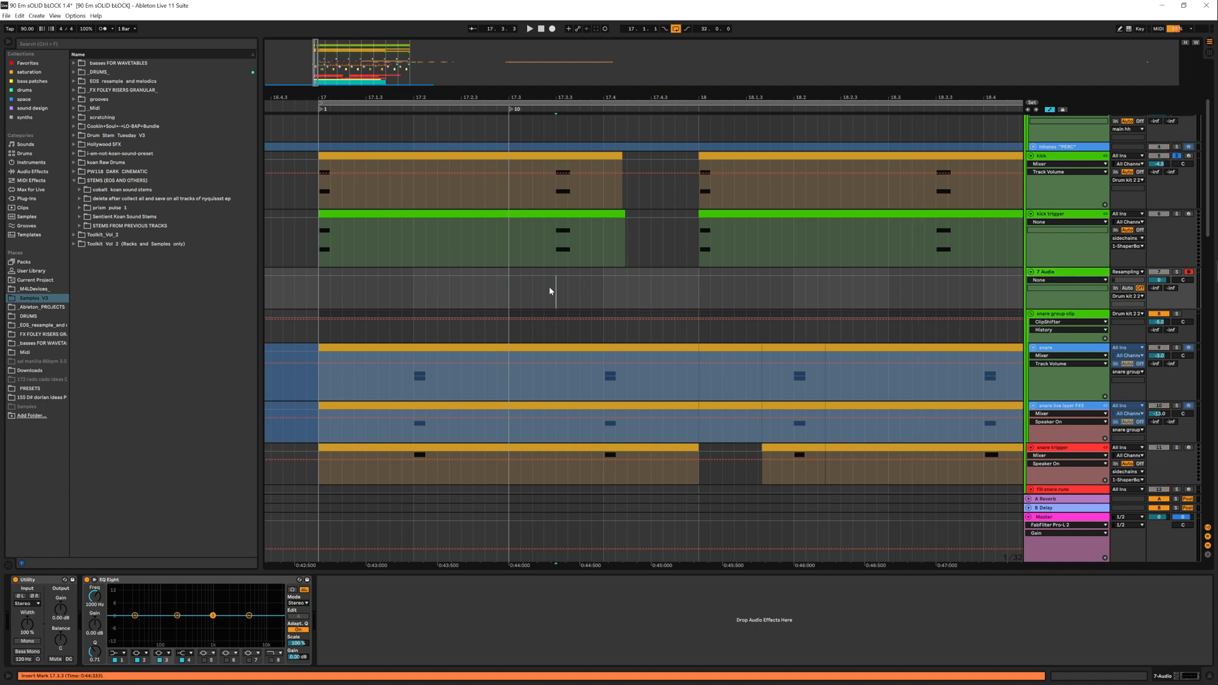
pyautogui.click(545, 288)
pyautogui.click(552, 29)
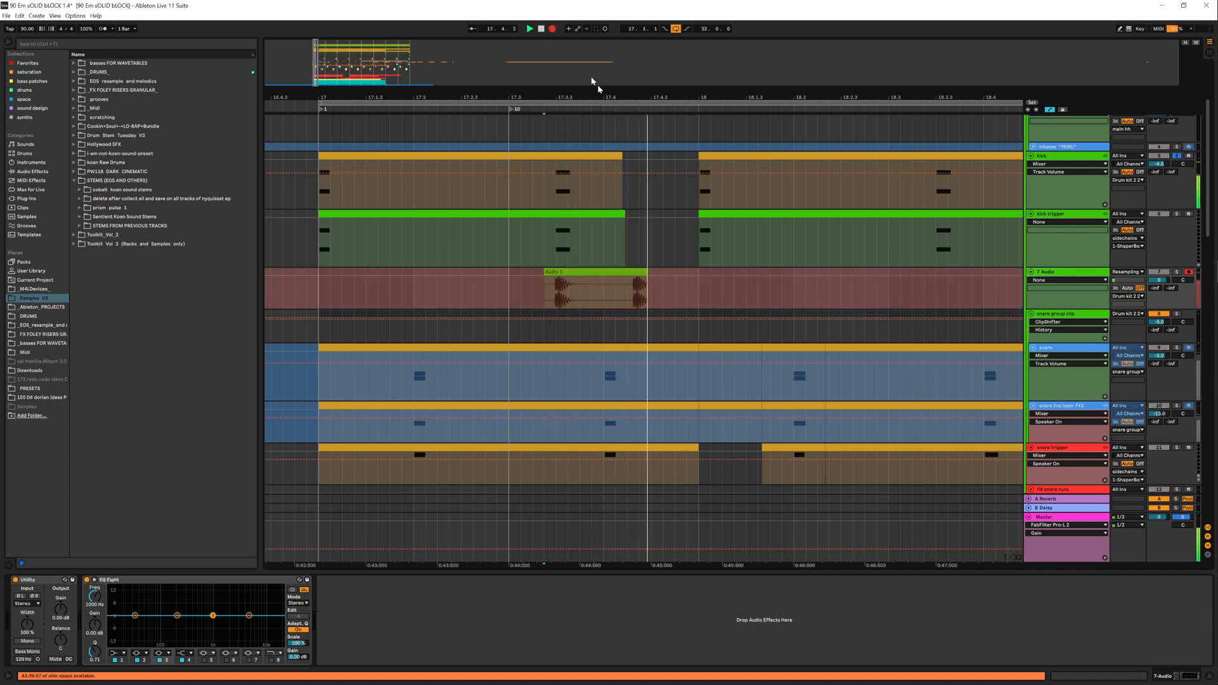
pyautogui.press('space')
# Step: Solo the snare track and resample it onto the 7 Audio track, starting at 17.3.4
pyautogui.click(1177, 349)
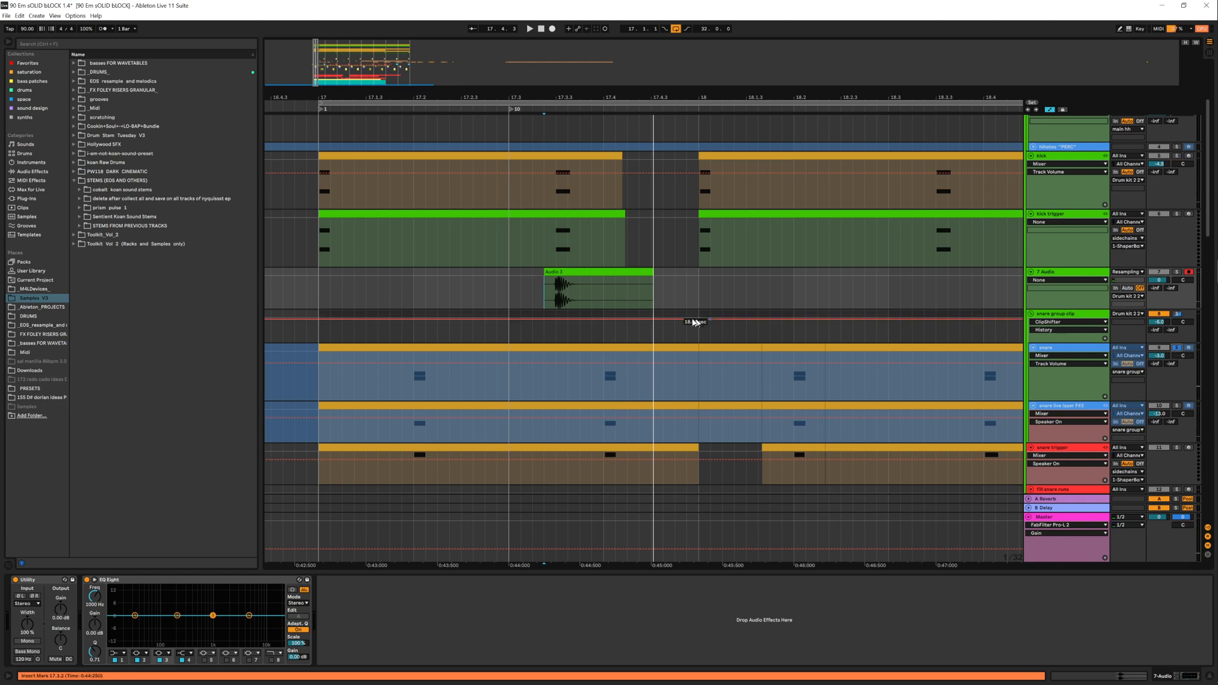
pyautogui.click(591, 293)
pyautogui.click(552, 29)
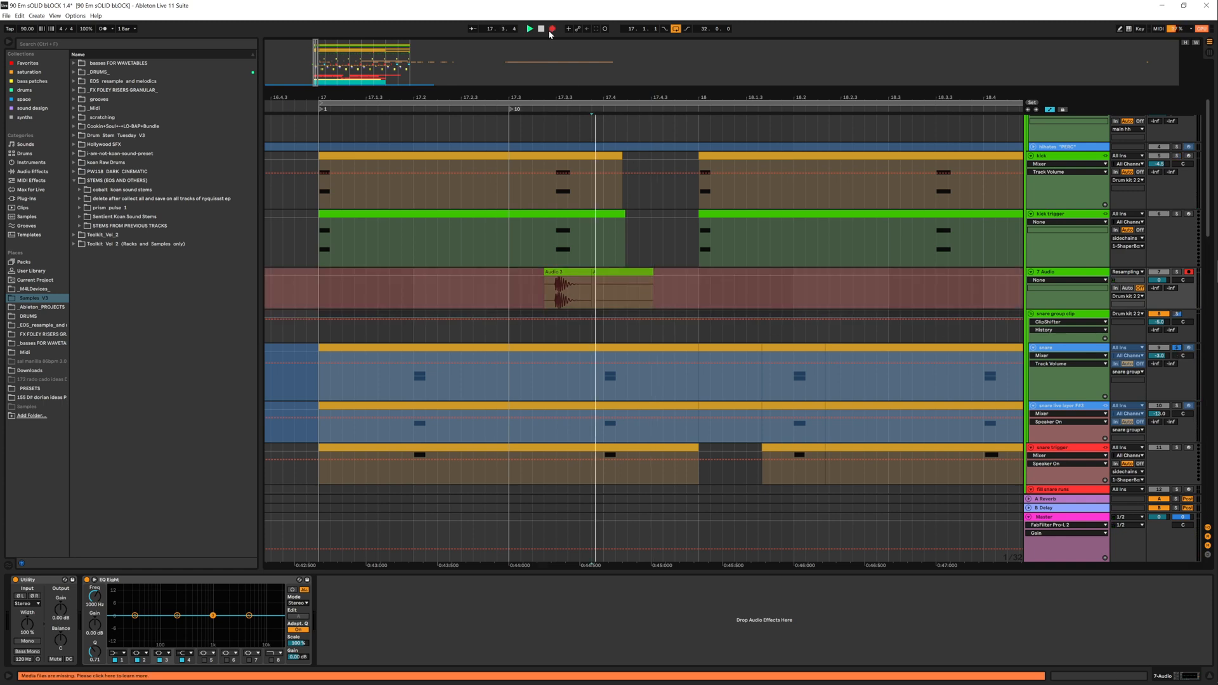
pyautogui.press('space')
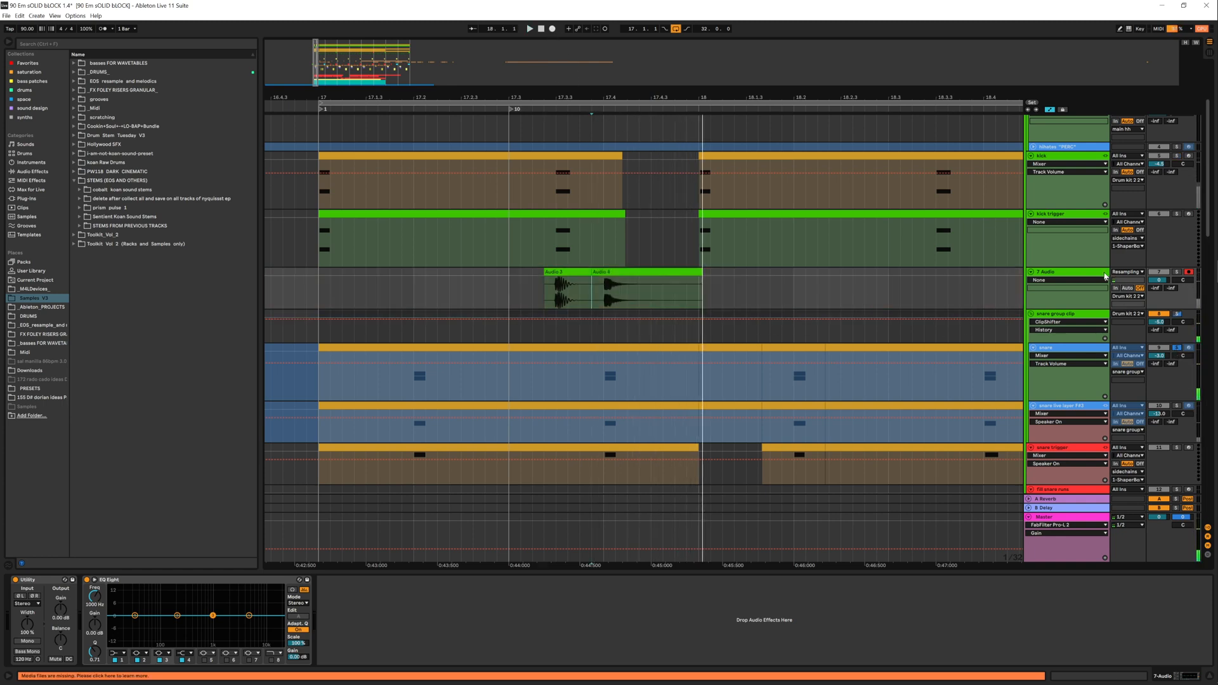
# Step: Solo the 7 Audio track and enable the triplet grid with its kick clip selected
pyautogui.click(1177, 271)
pyautogui.moveTo(541, 93); pyautogui.dragTo(557, 198)
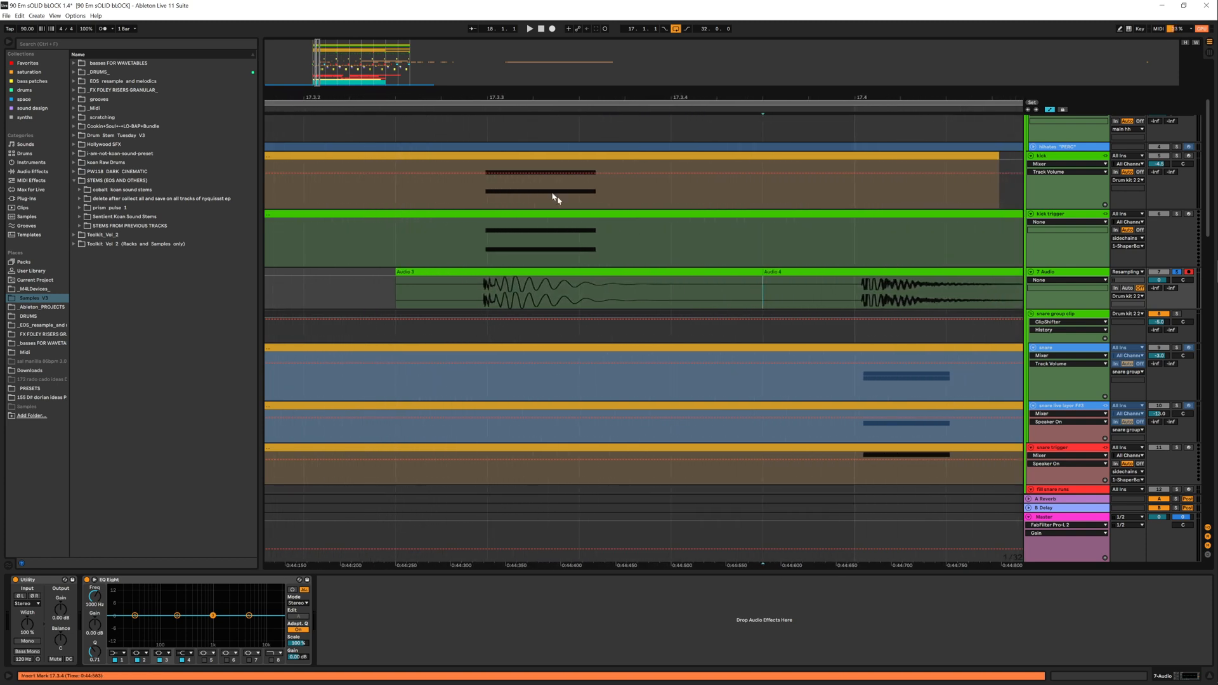
pyautogui.click(577, 282)
pyautogui.rightClick(424, 294)
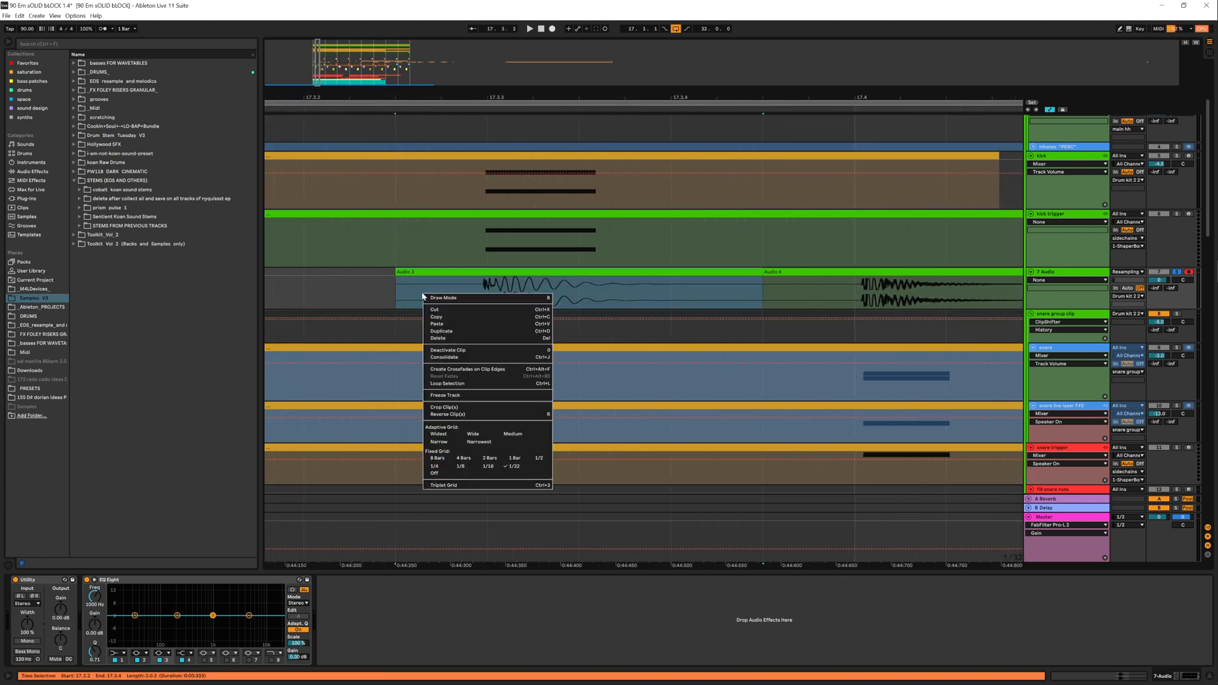
pyautogui.click(453, 486)
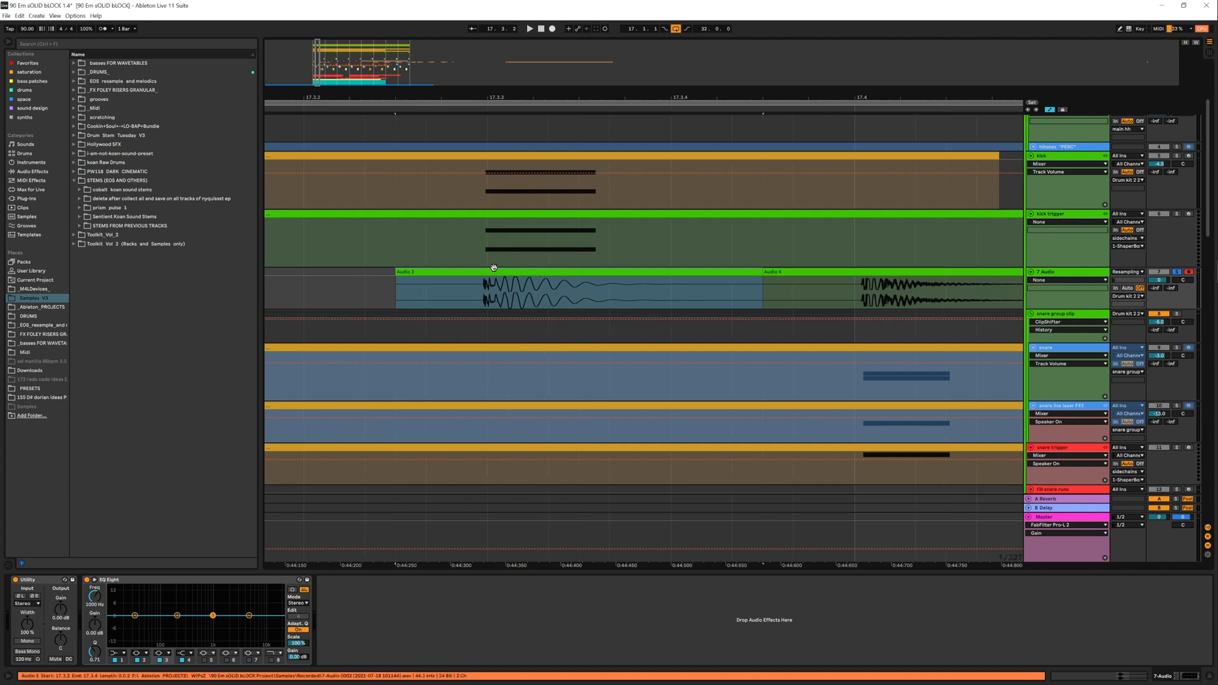
# Step: Disable the triplet grid and nudge the resampled kick clip earlier so its transient meets the 1/32 gridline after 17.3.2
pyautogui.moveTo(511, 268); pyautogui.dragTo(461, 284)
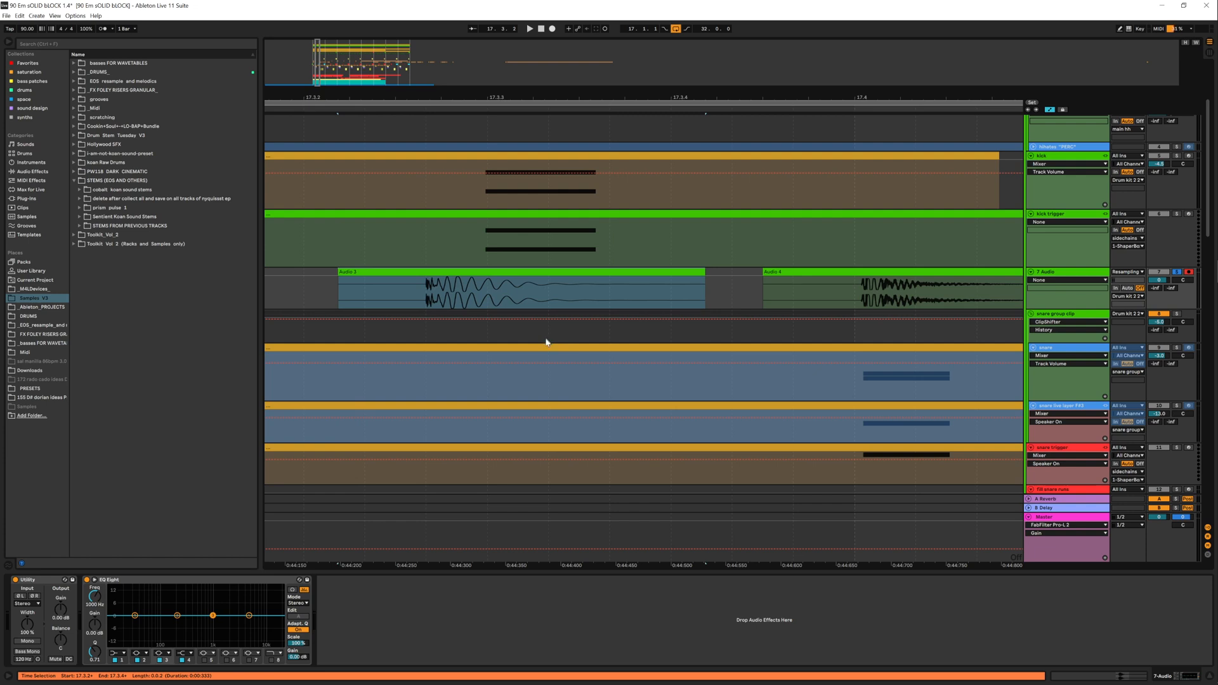
pyautogui.rightClick(527, 302)
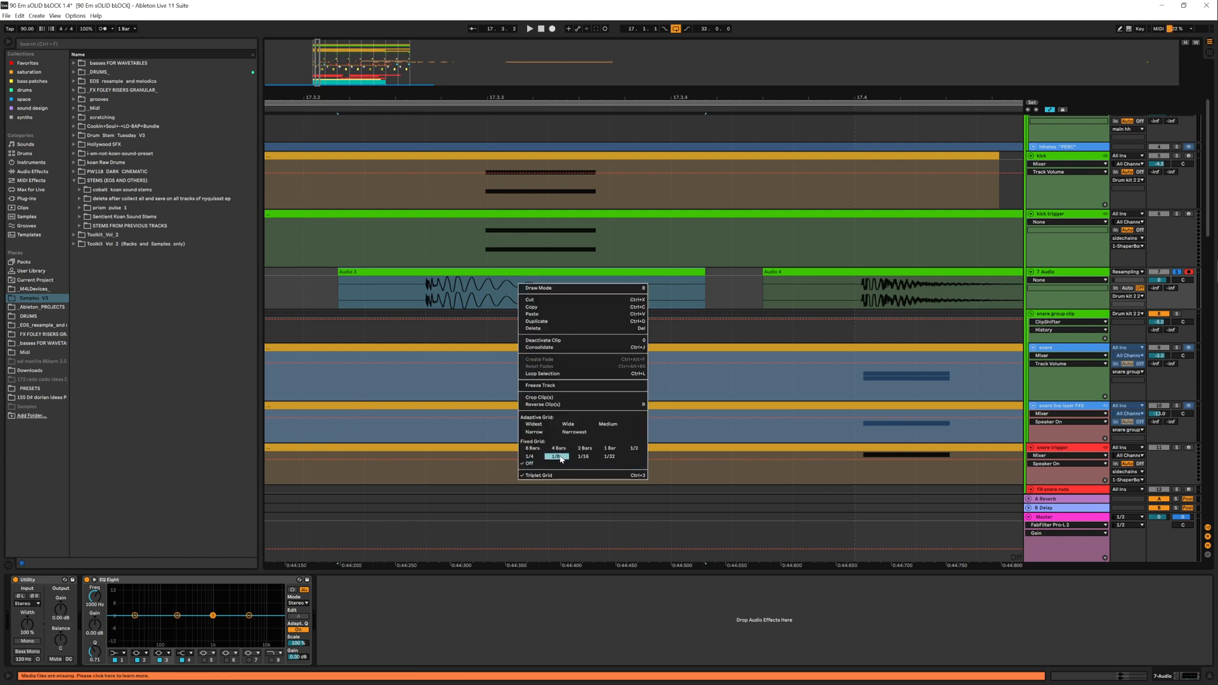
pyautogui.click(693, 290)
pyautogui.rightClick(545, 295)
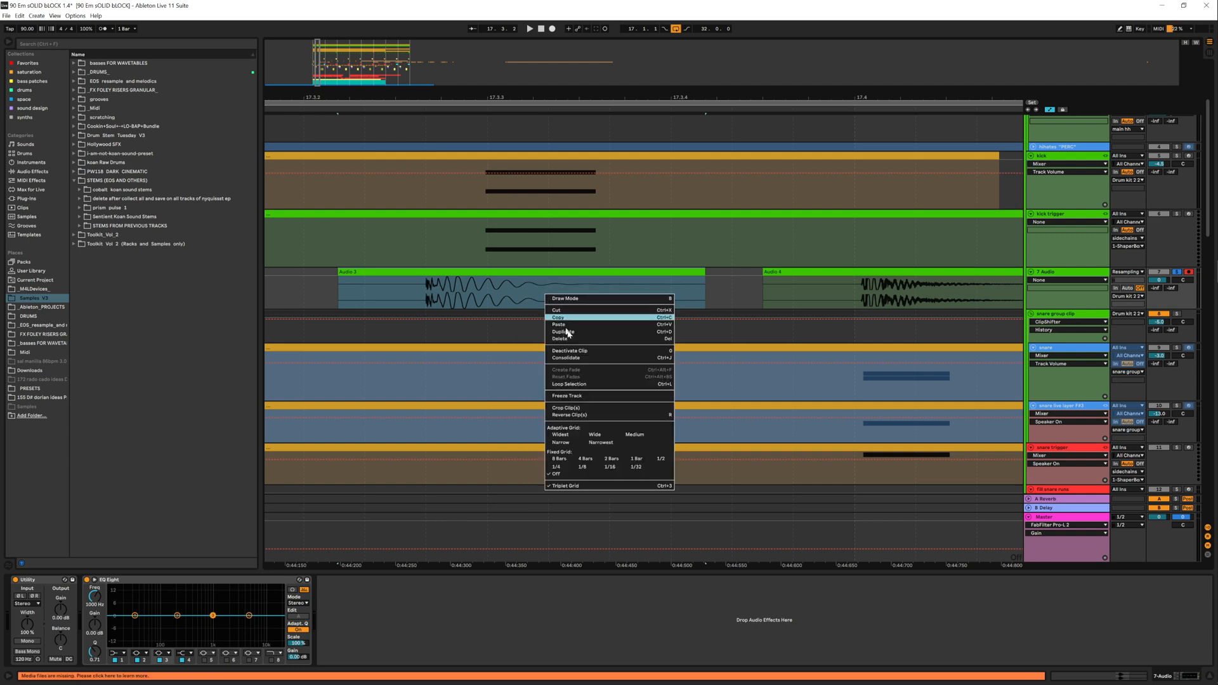
pyautogui.click(575, 487)
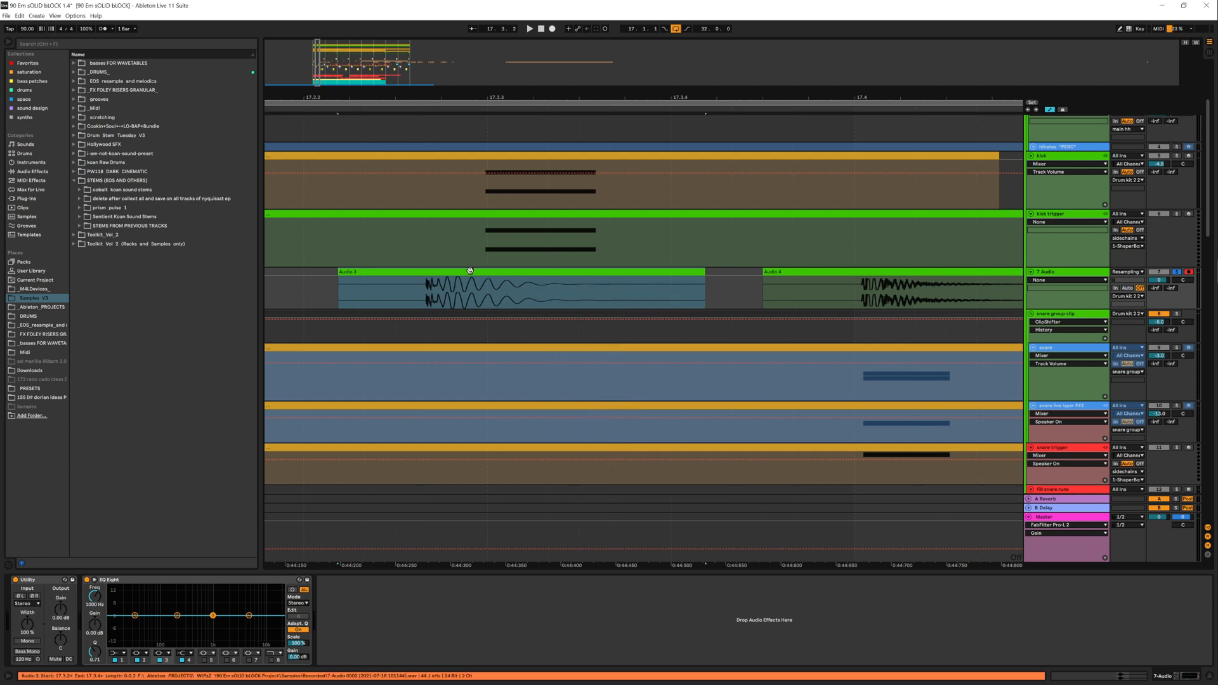
pyautogui.moveTo(470, 271); pyautogui.dragTo(441, 273)
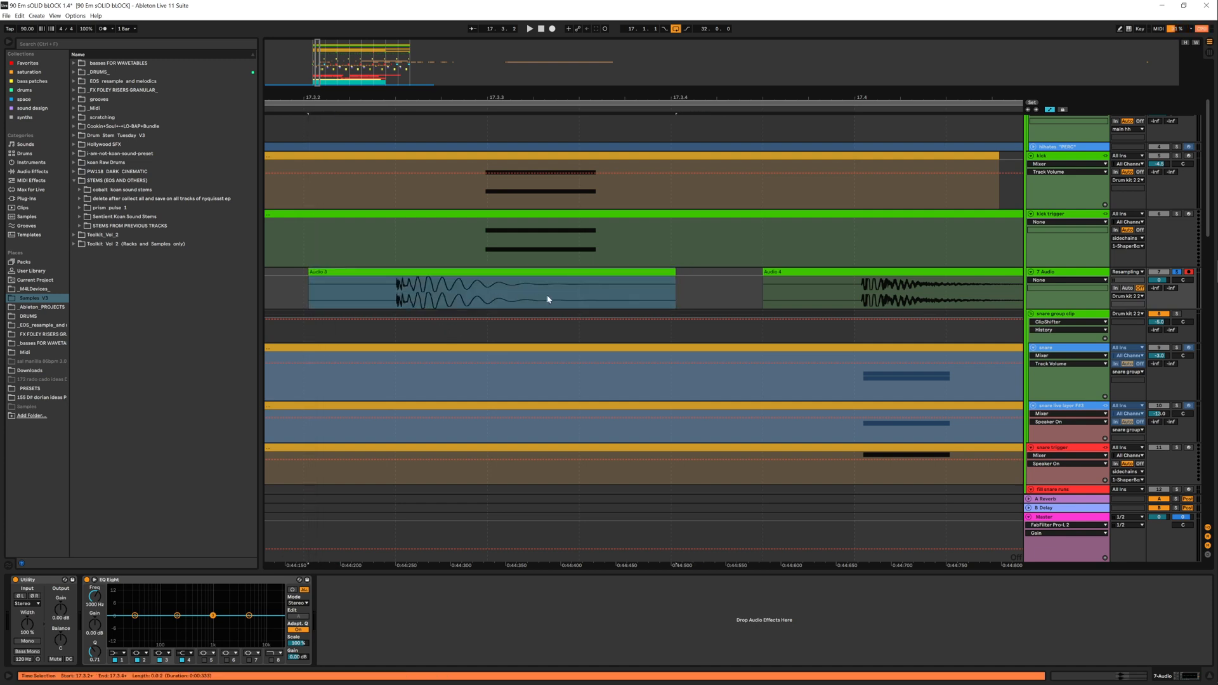
# Step: Set the arrangement's fixed grid to 1/32
pyautogui.click(580, 297)
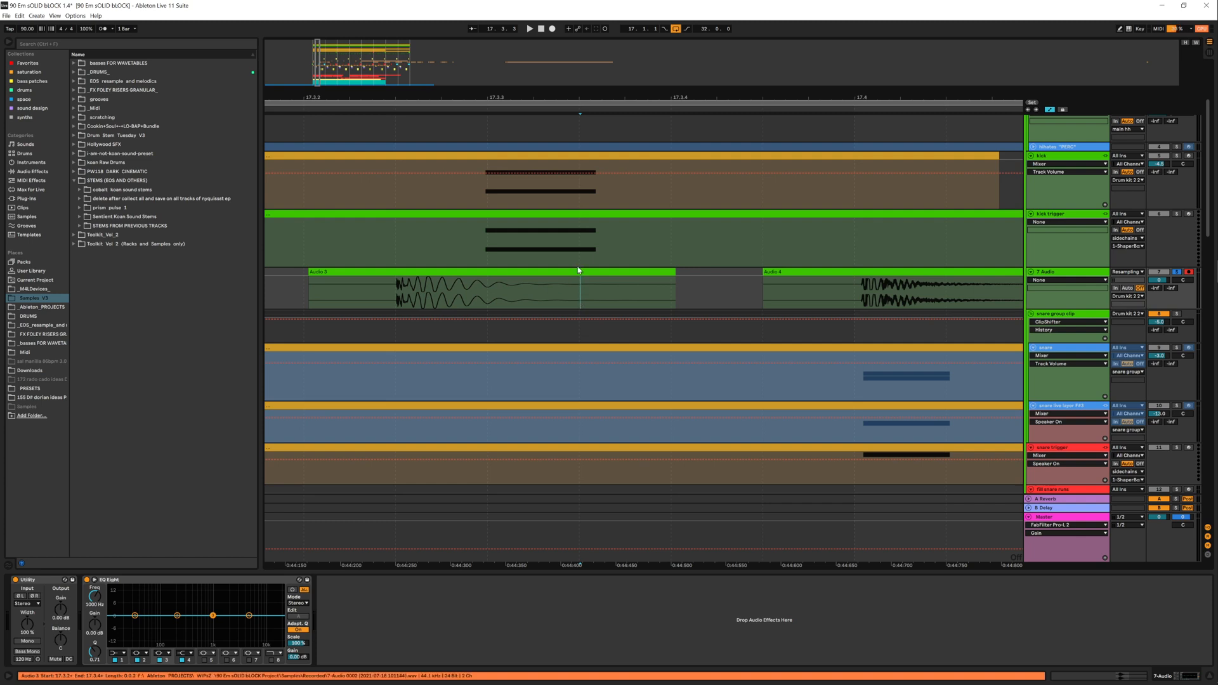
pyautogui.rightClick(507, 287)
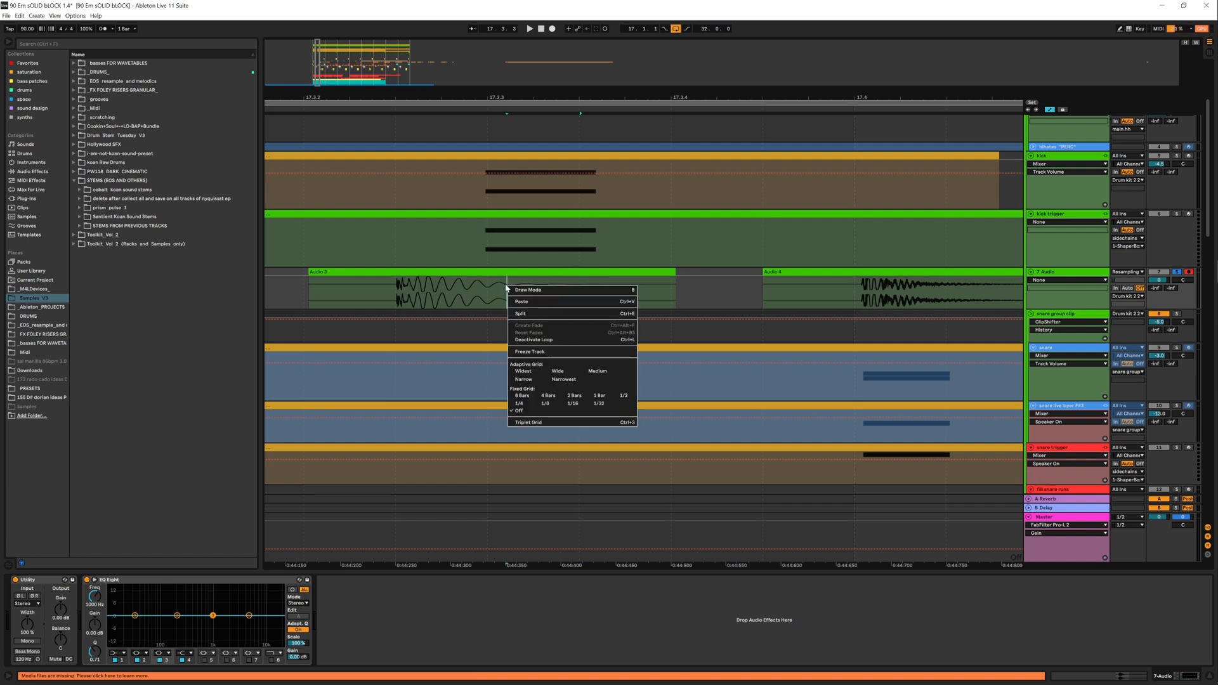
pyautogui.click(599, 404)
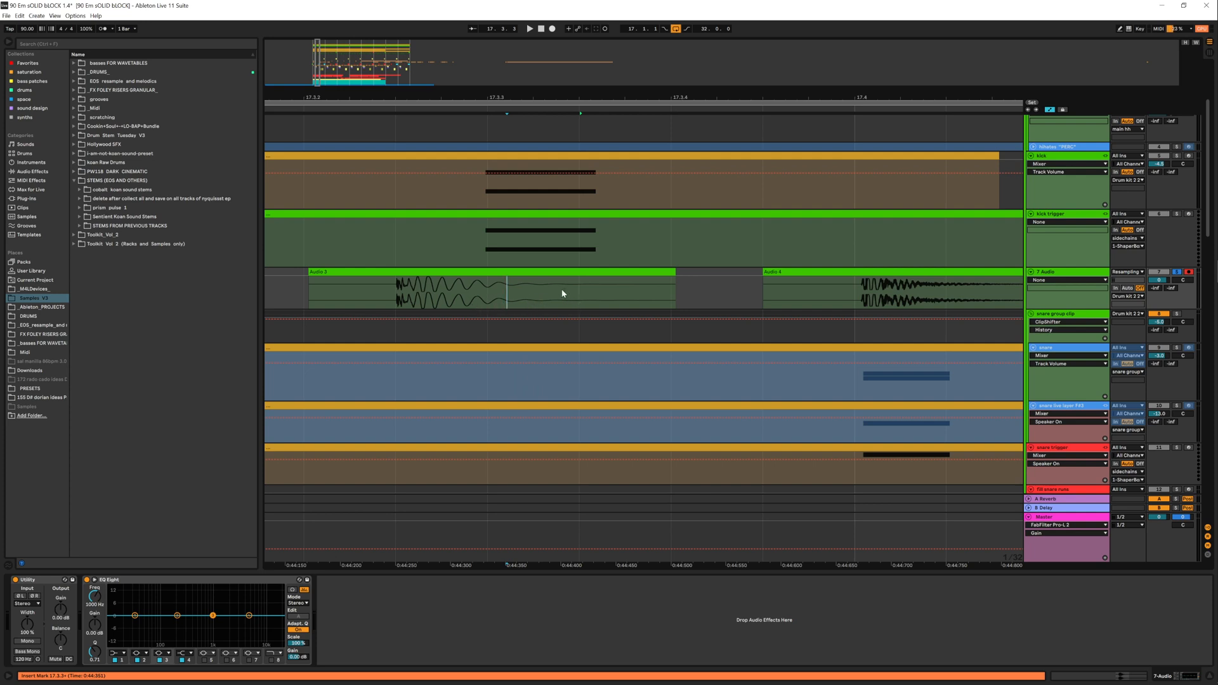
# Step: Nudge the resampled snare clip slightly earlier so its transient starts on 17.4
pyautogui.click(900, 273)
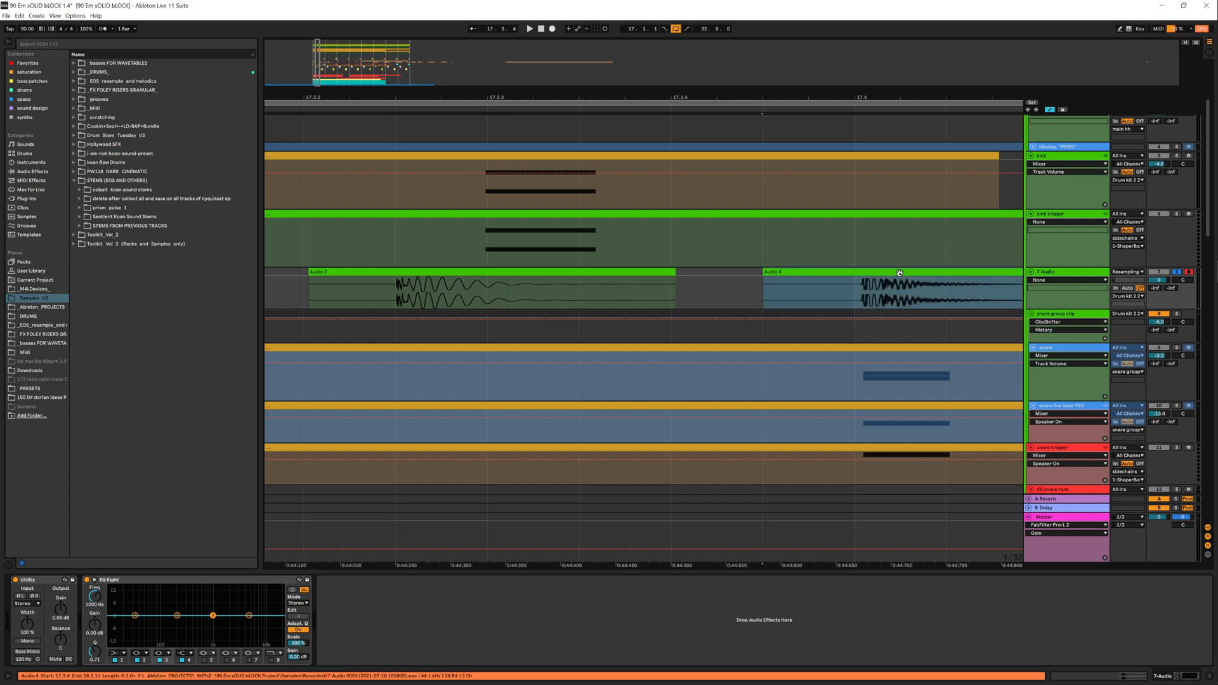
pyautogui.moveTo(899, 272); pyautogui.dragTo(892, 272)
pyautogui.moveTo(912, 104); pyautogui.dragTo(701, 107)
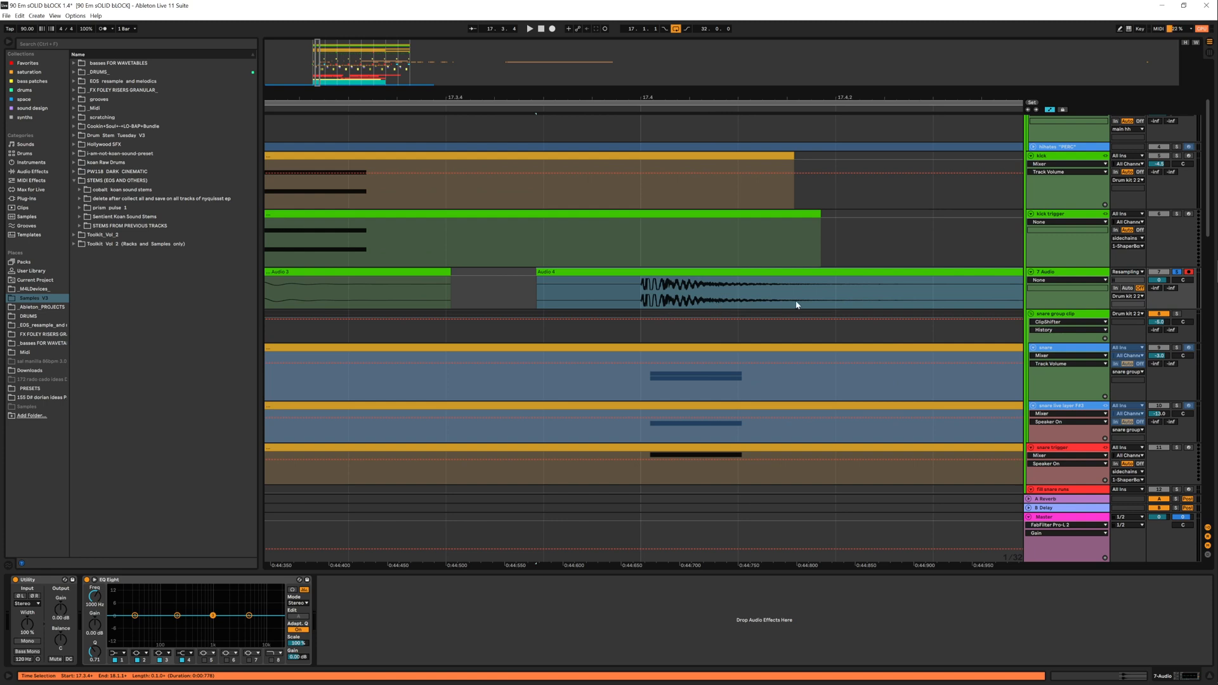
pyautogui.moveTo(421, 98); pyautogui.dragTo(518, 91)
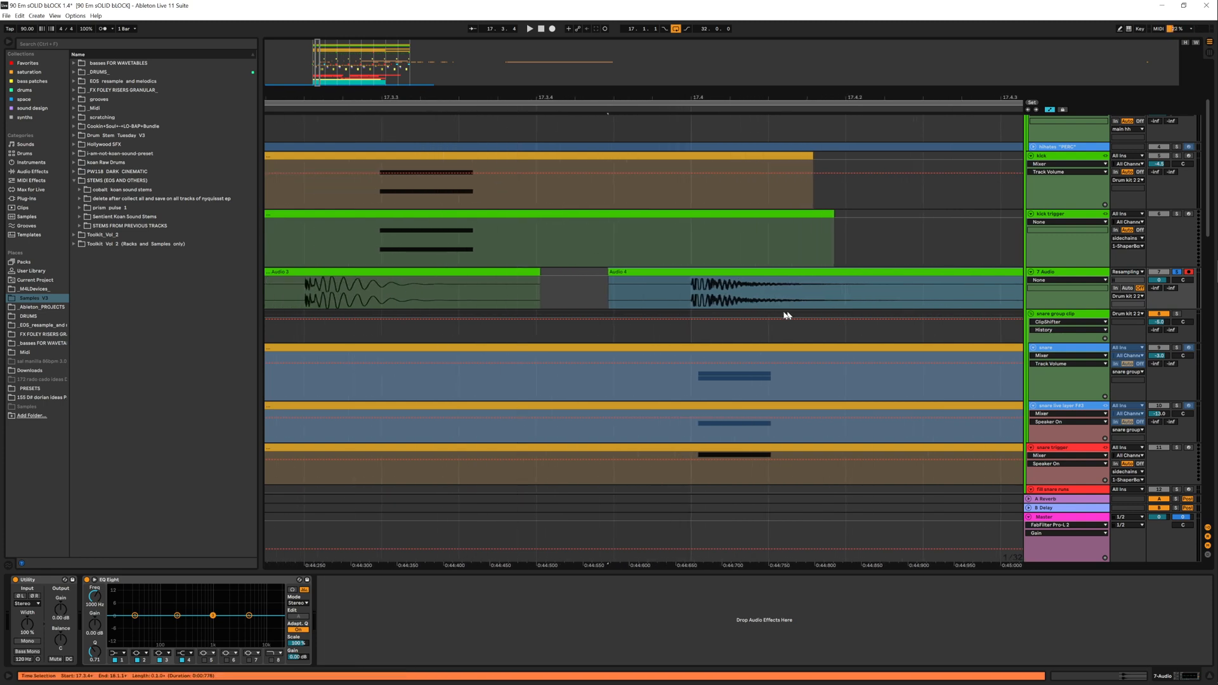
# Step: Check the grid setting and examine the first 1/32 of the snare waveform from 17.4
pyautogui.click(698, 299)
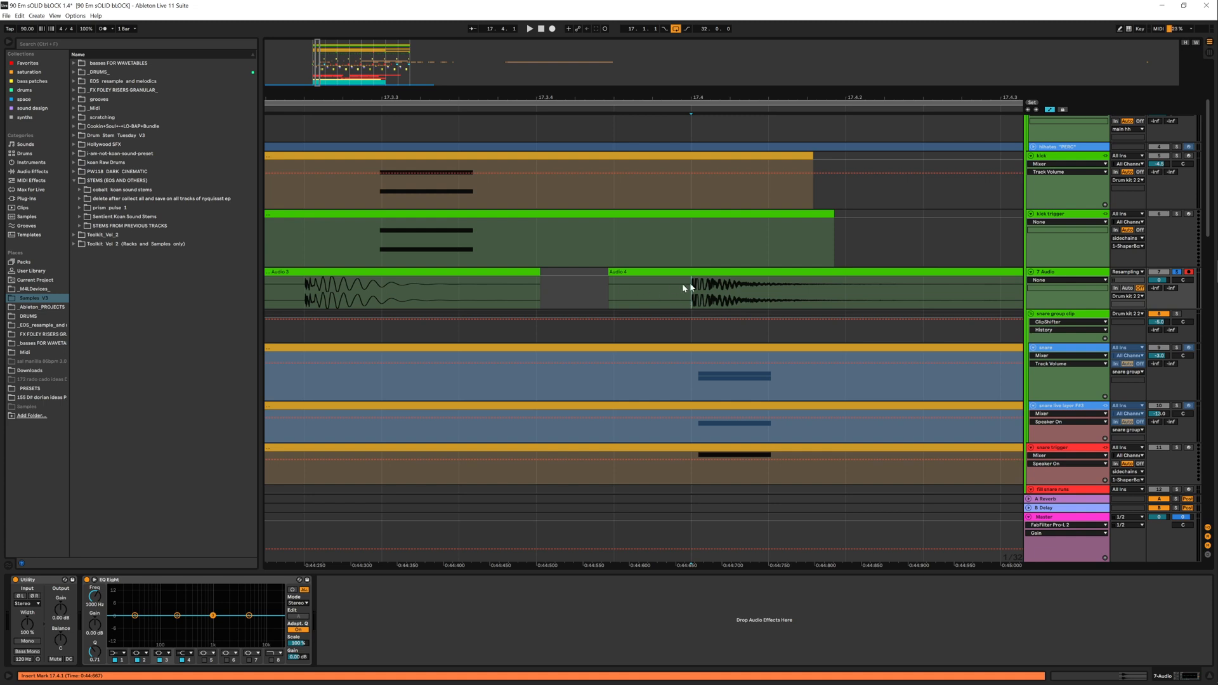
pyautogui.rightClick(722, 290)
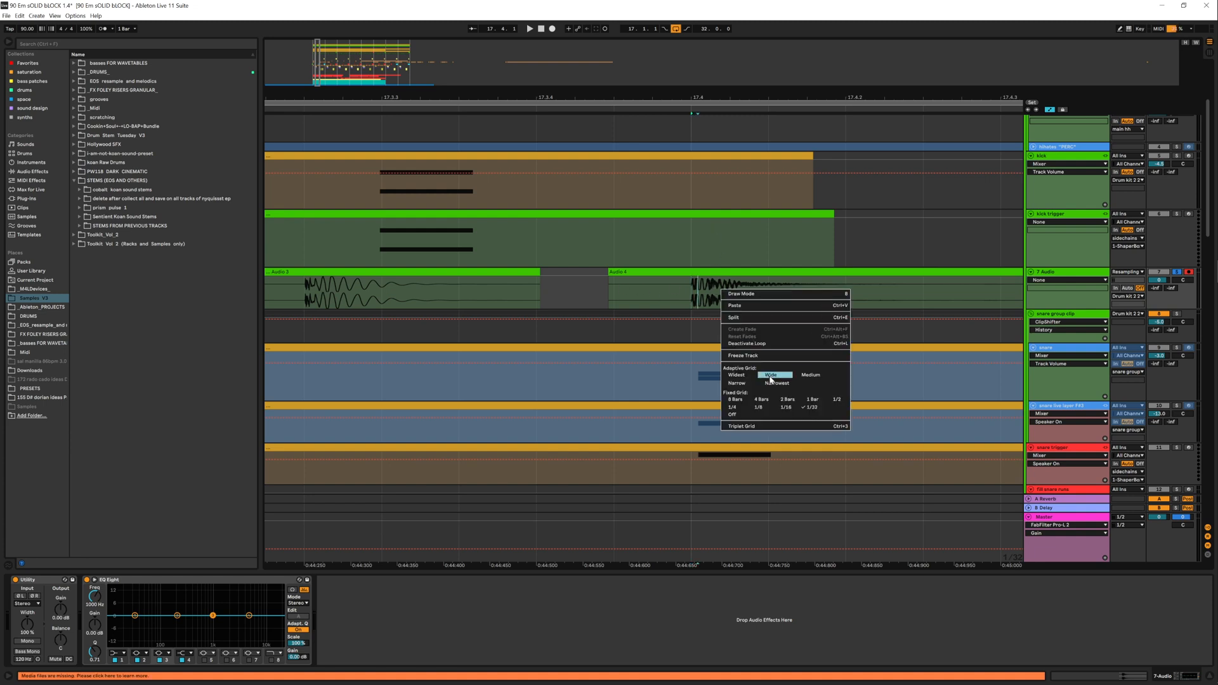
pyautogui.click(734, 294)
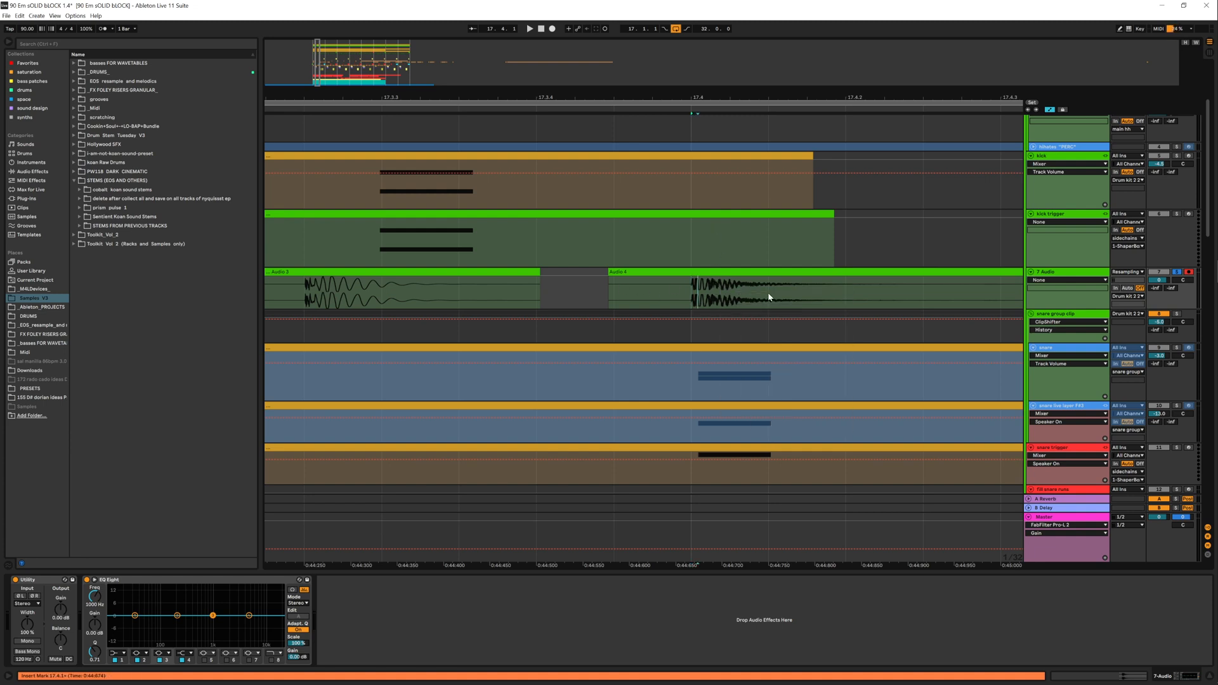
pyautogui.moveTo(767, 296); pyautogui.dragTo(693, 282)
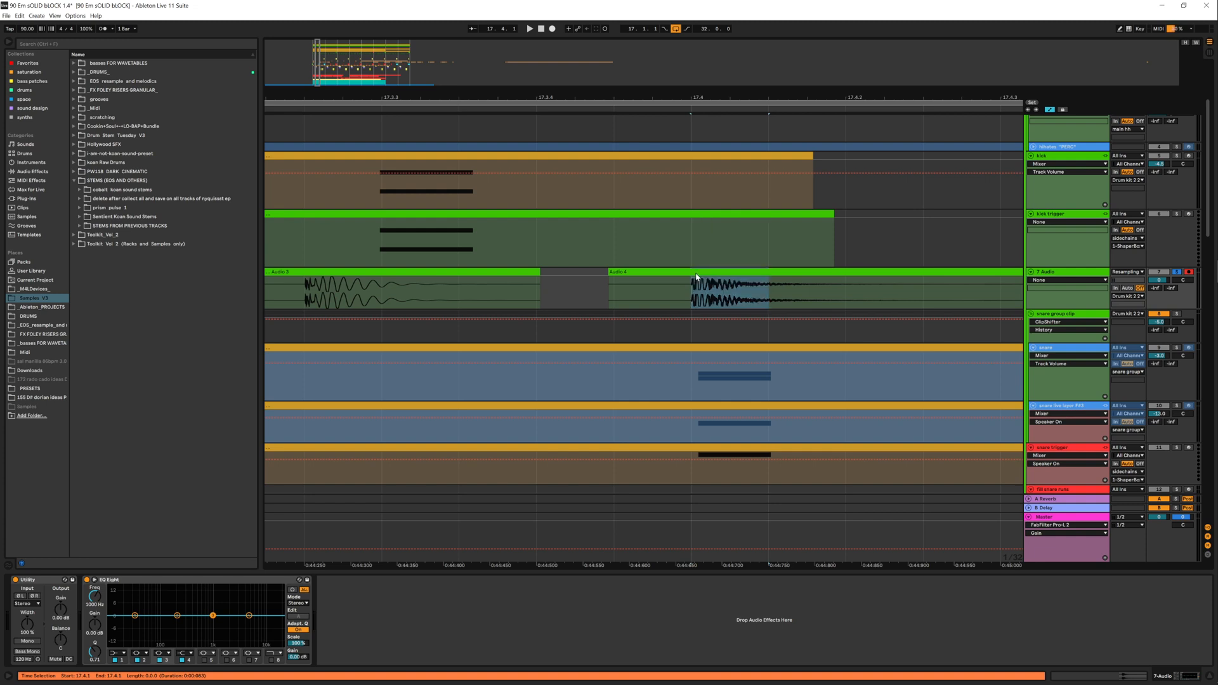
pyautogui.click(756, 287)
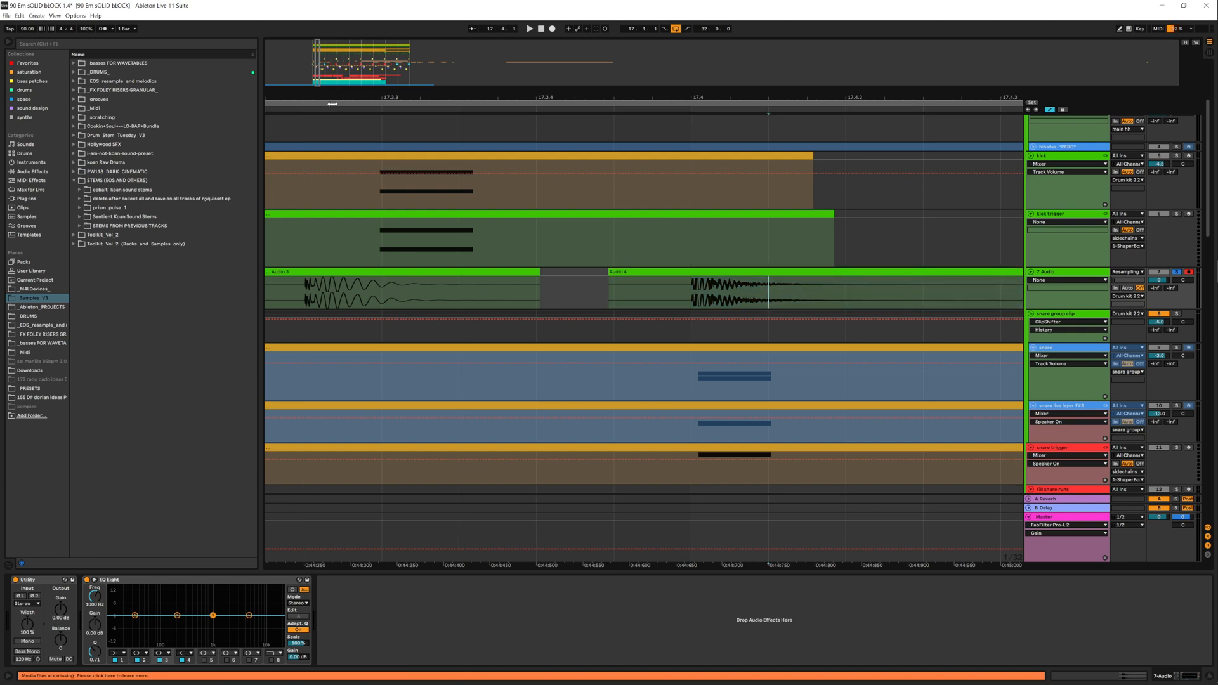
# Step: Isolate the kick's opening transient, about 12 ms long, by splitting its 7 Audio clip, and deactivate the remaining tail
pyautogui.moveTo(332, 103); pyautogui.dragTo(523, 155)
pyautogui.moveTo(456, 291); pyautogui.dragTo(500, 285)
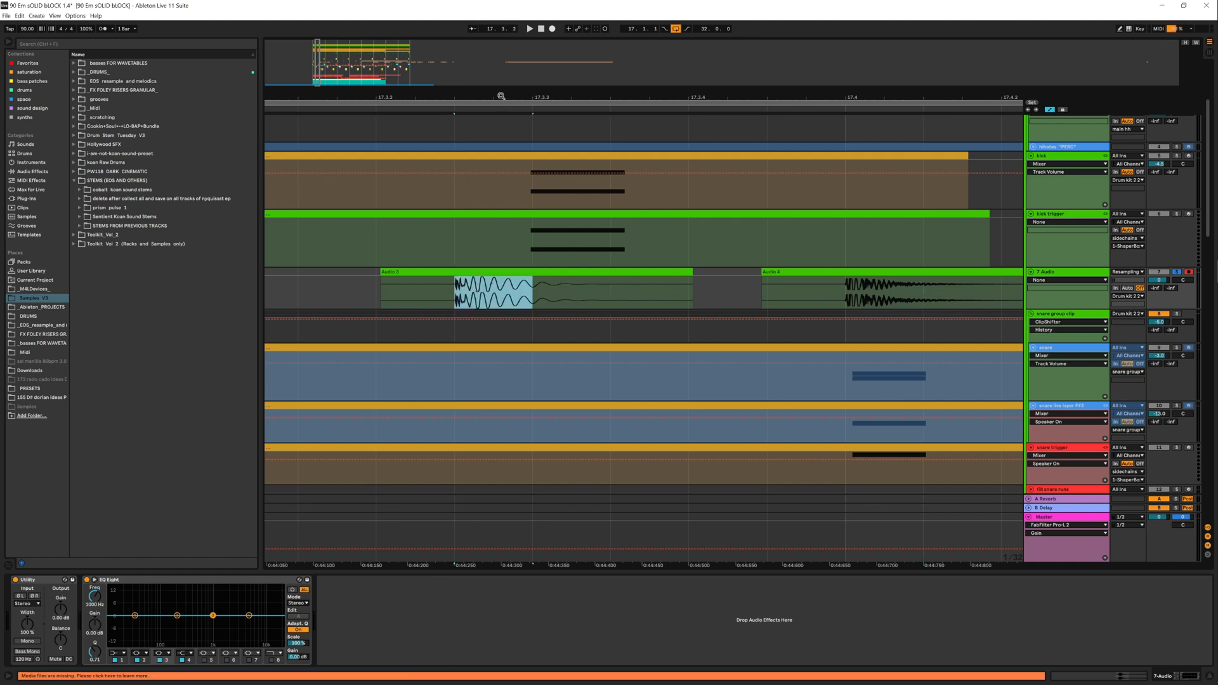
pyautogui.press('z')
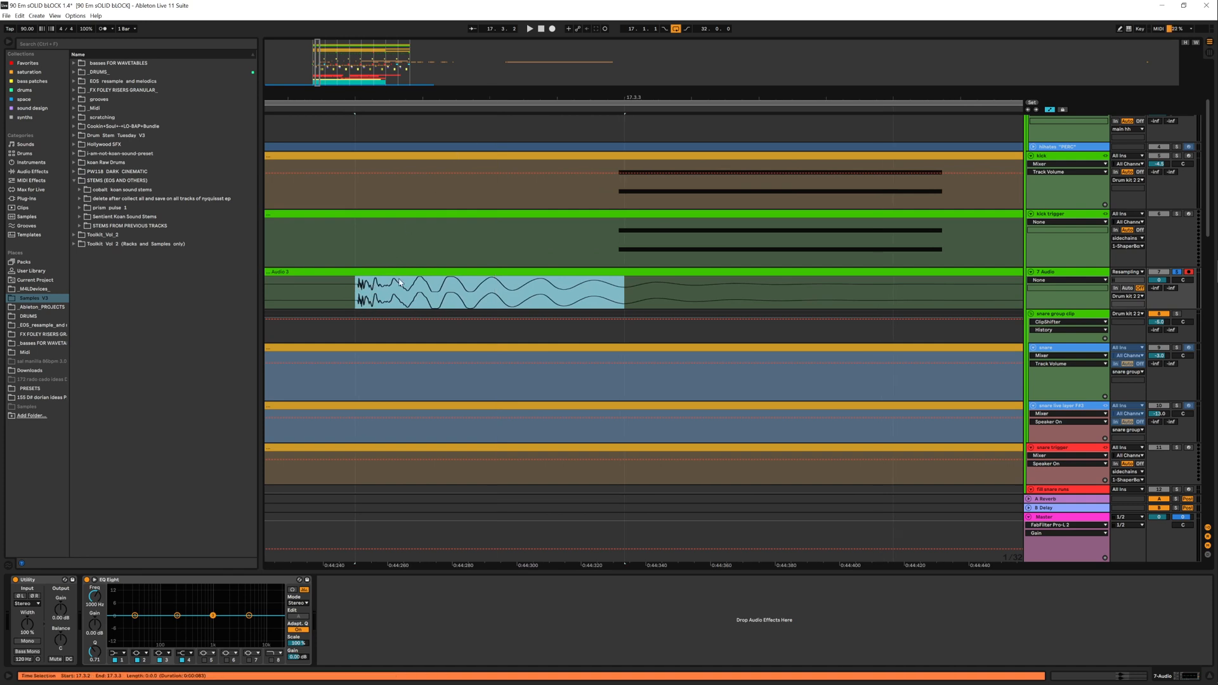
pyautogui.click(627, 272)
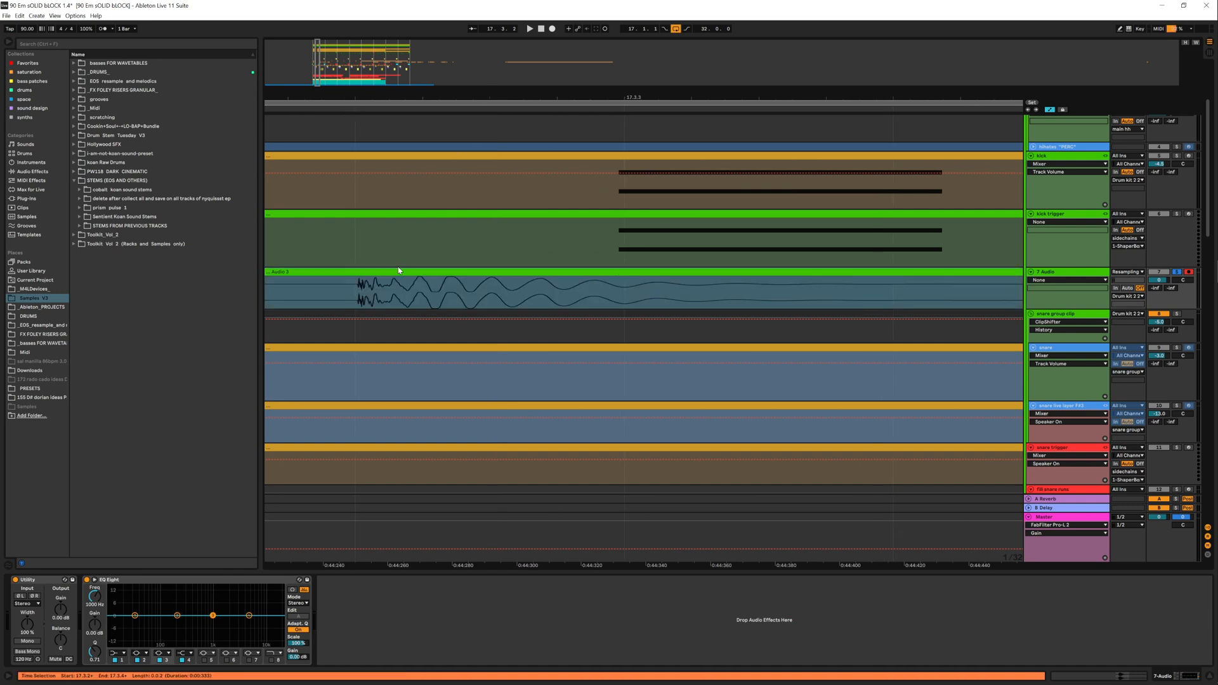
pyautogui.moveTo(399, 271); pyautogui.dragTo(396, 298)
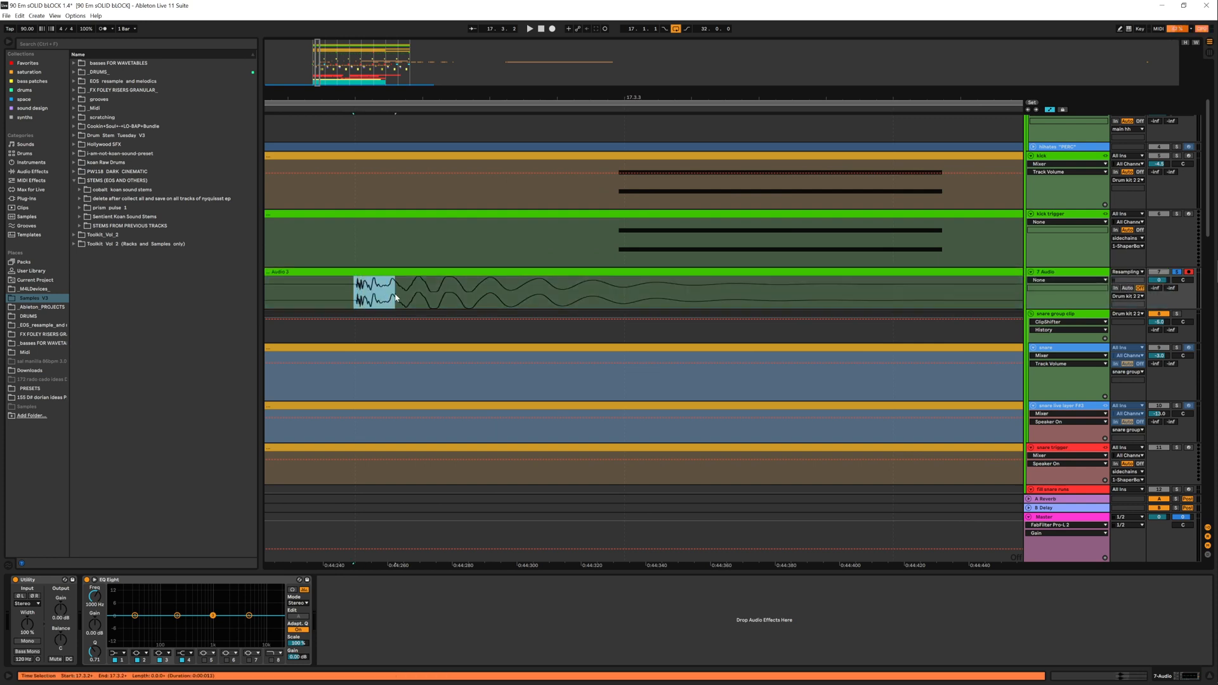
pyautogui.hotkey('ctrl', 'e')
pyautogui.click(439, 272)
pyautogui.press('0')
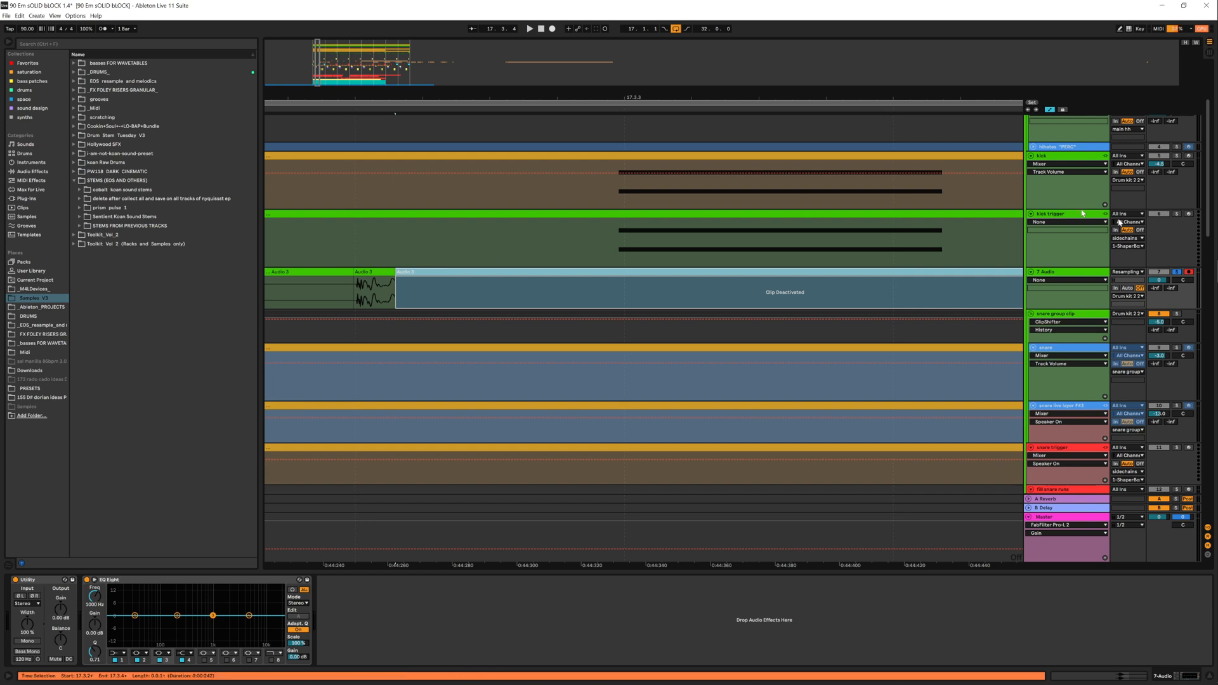
# Step: Audition the kick's opening transient and try slightly later end points for its clip
pyautogui.click(368, 271)
pyautogui.press('space')
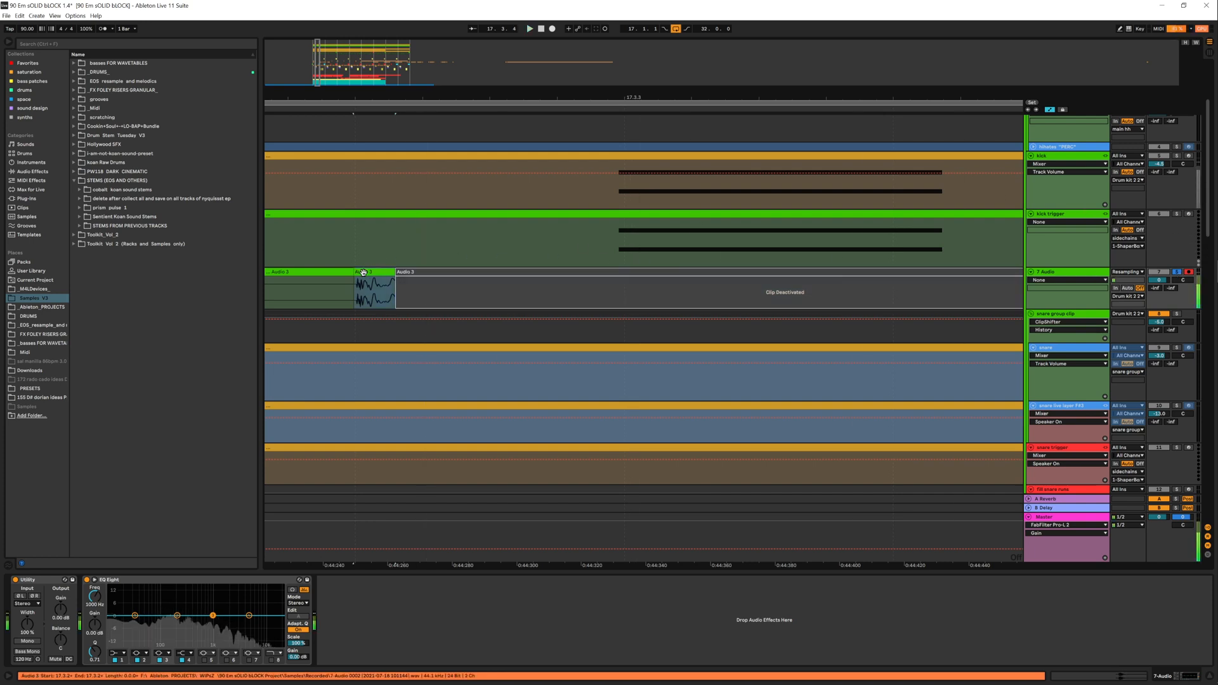
pyautogui.moveTo(397, 272); pyautogui.dragTo(463, 275)
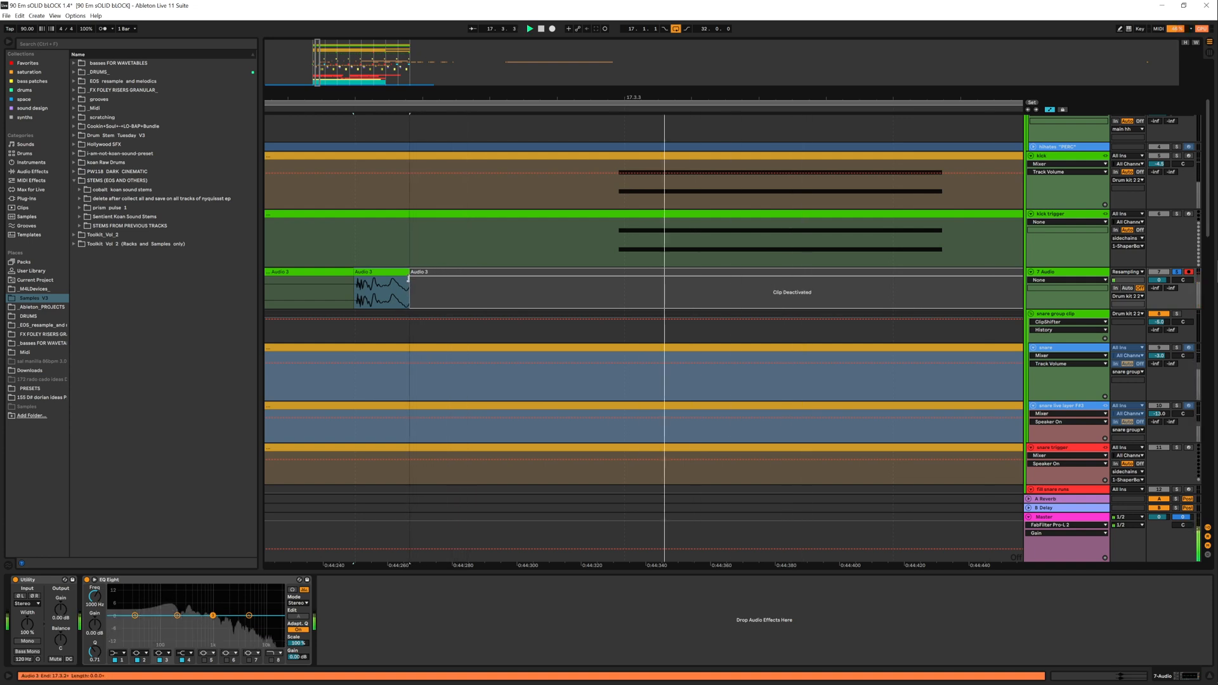
pyautogui.moveTo(414, 277)
pyautogui.mouseDown()
pyautogui.moveTo(389, 277)
pyautogui.moveTo(400, 277)
pyautogui.mouseUp()
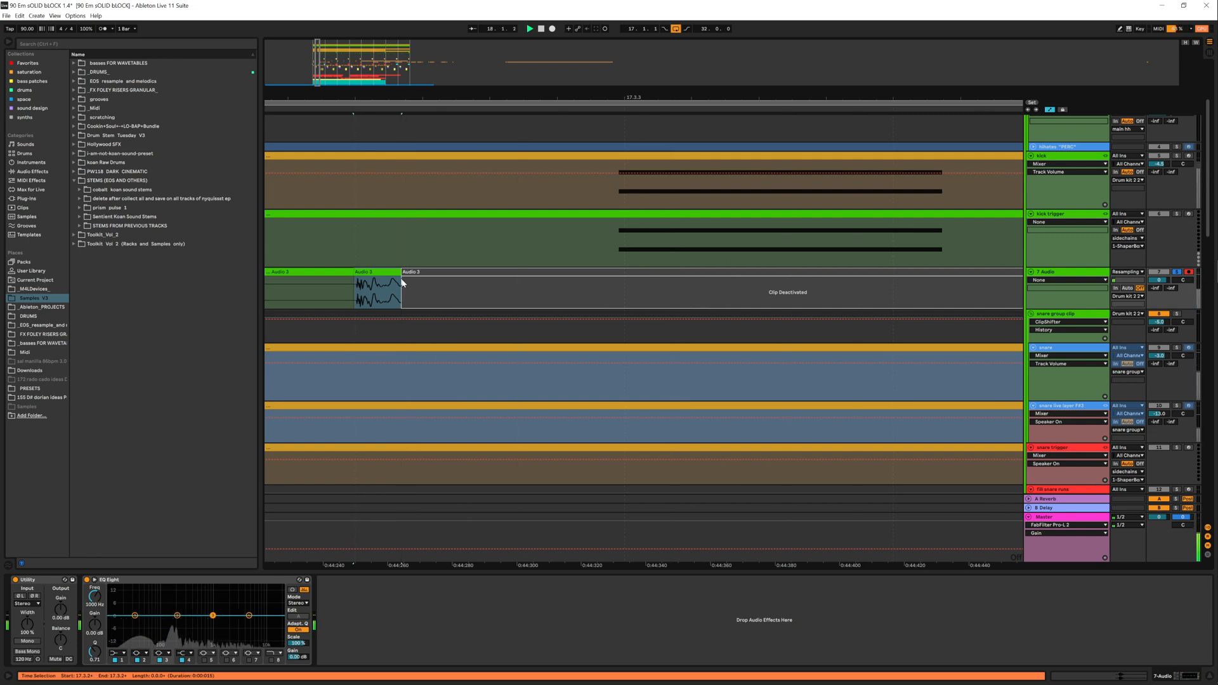
# Step: Extend the kick's audible clip over its tail to about 167 ms and set the arrangement's fixed grid to 1/16
pyautogui.moveTo(399, 272); pyautogui.dragTo(893, 302)
pyautogui.click(696, 292)
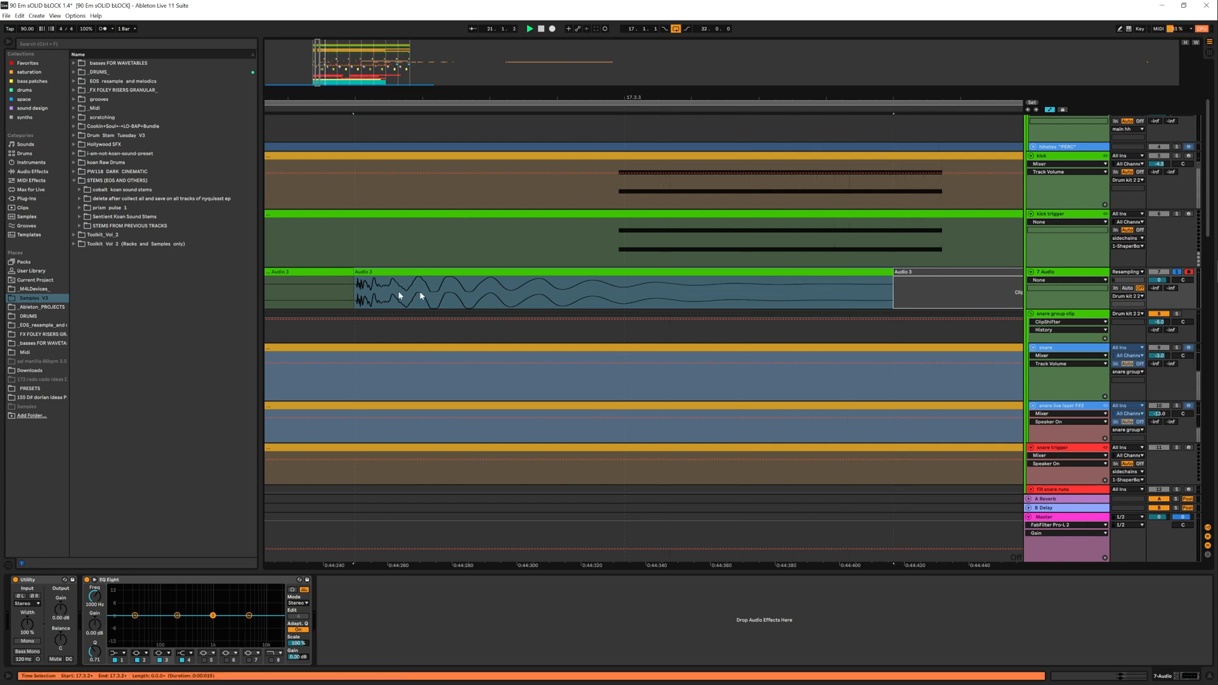
pyautogui.rightClick(597, 290)
pyautogui.click(674, 462)
pyautogui.rightClick(770, 292)
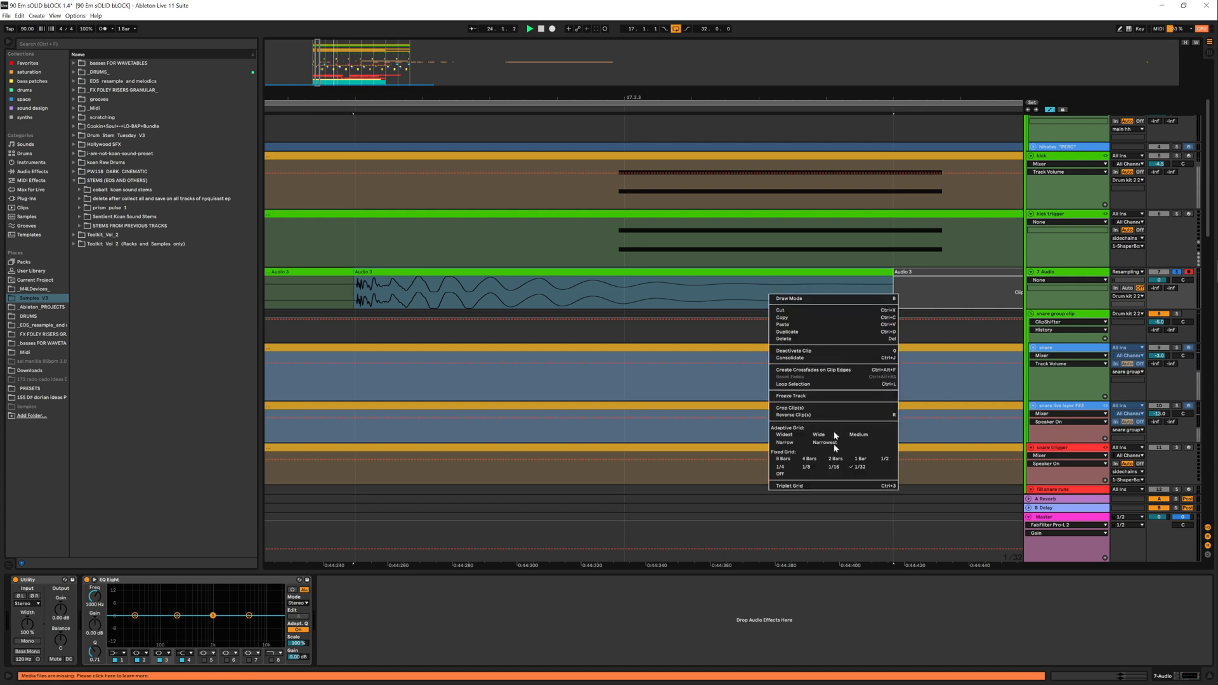
pyautogui.click(834, 467)
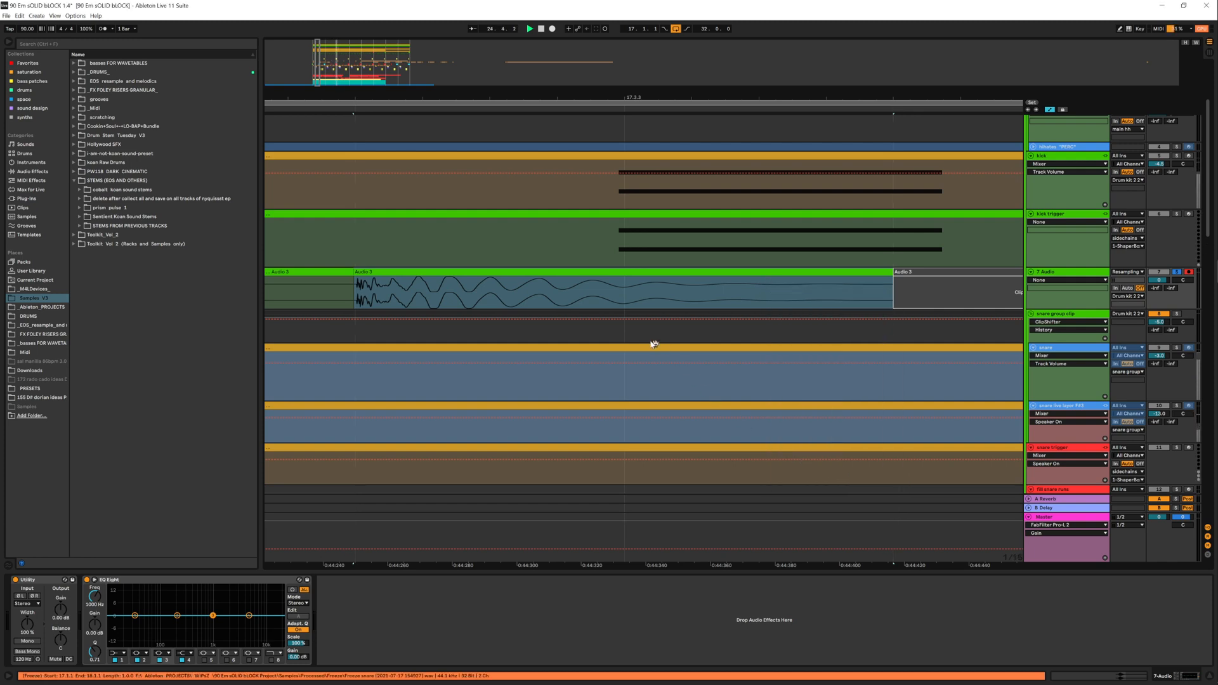
pyautogui.rightClick(743, 303)
pyautogui.click(666, 290)
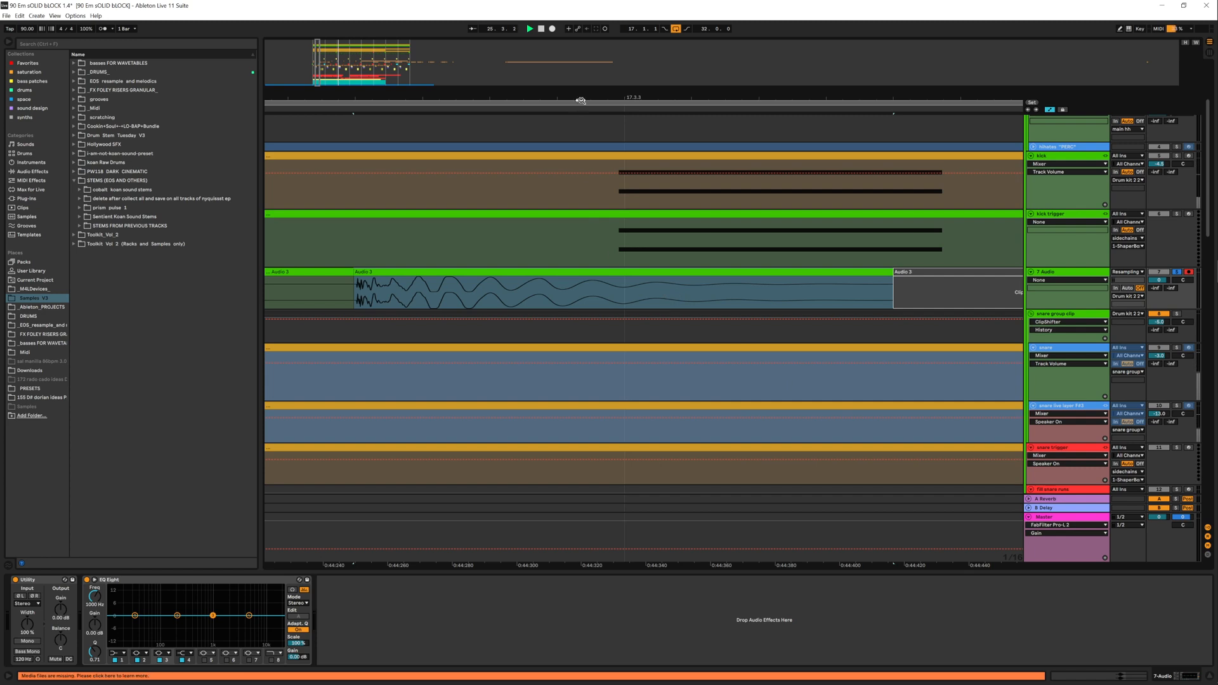
# Step: Move the kick clip on the 7 Audio track so its transient starts on 17.3.3
pyautogui.scroll(-5, 666, 291)
pyautogui.rightClick(630, 292)
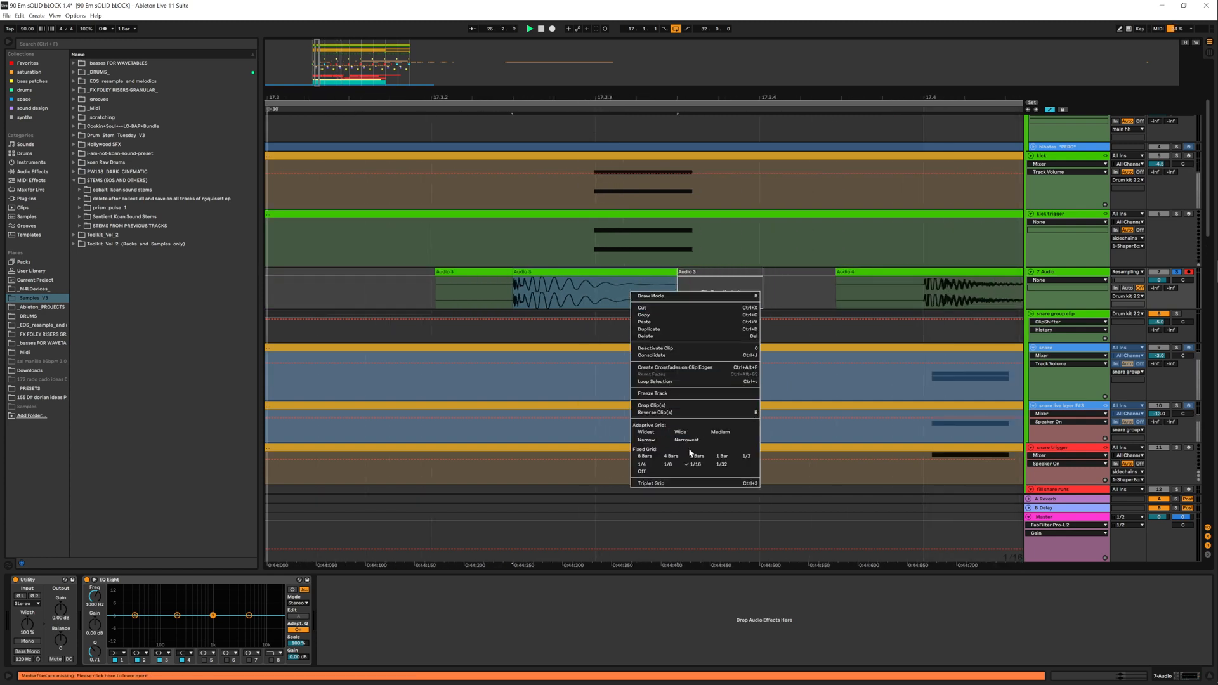
pyautogui.click(561, 303)
pyautogui.moveTo(549, 272); pyautogui.dragTo(631, 272)
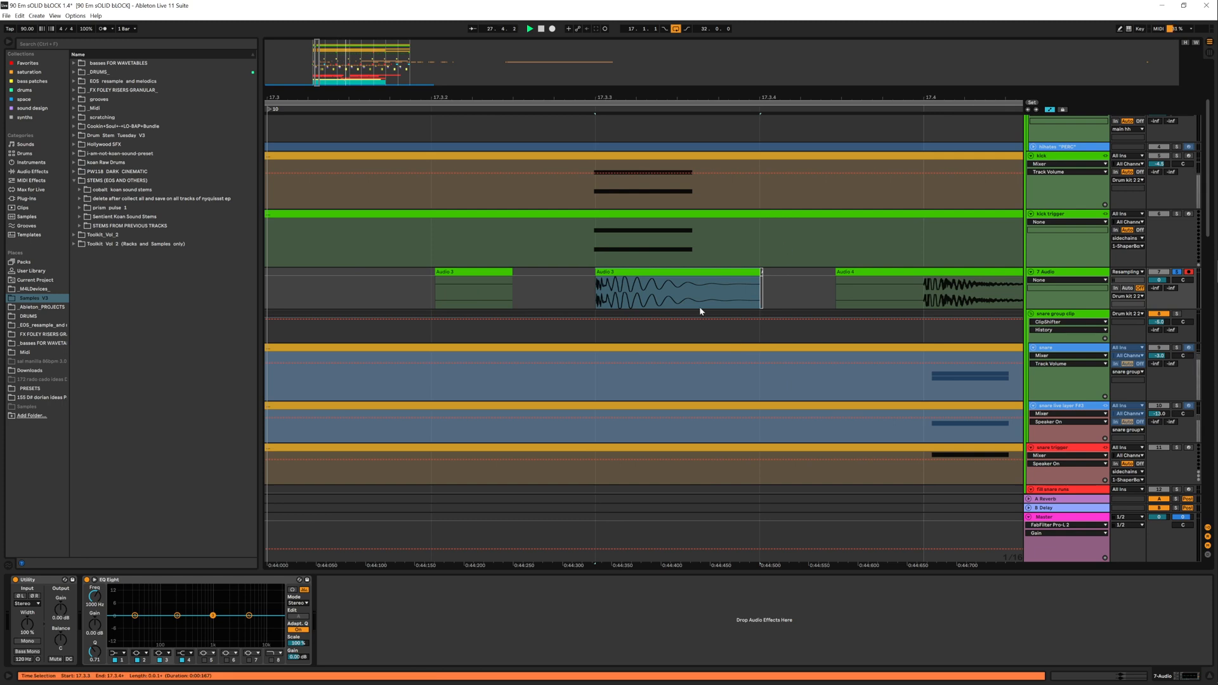
# Step: Open the first ShaperBox 2 on the sidechains track and select its Low band
pyautogui.scroll(-5, 952, 406)
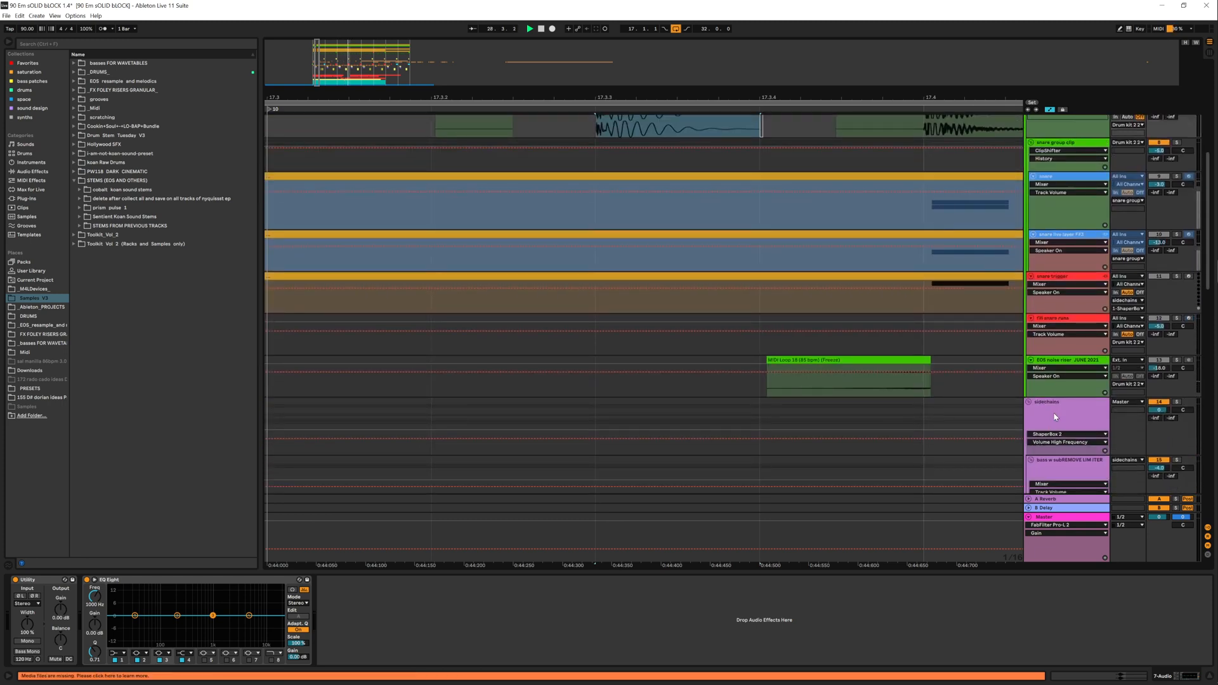
pyautogui.click(1055, 417)
pyautogui.click(41, 581)
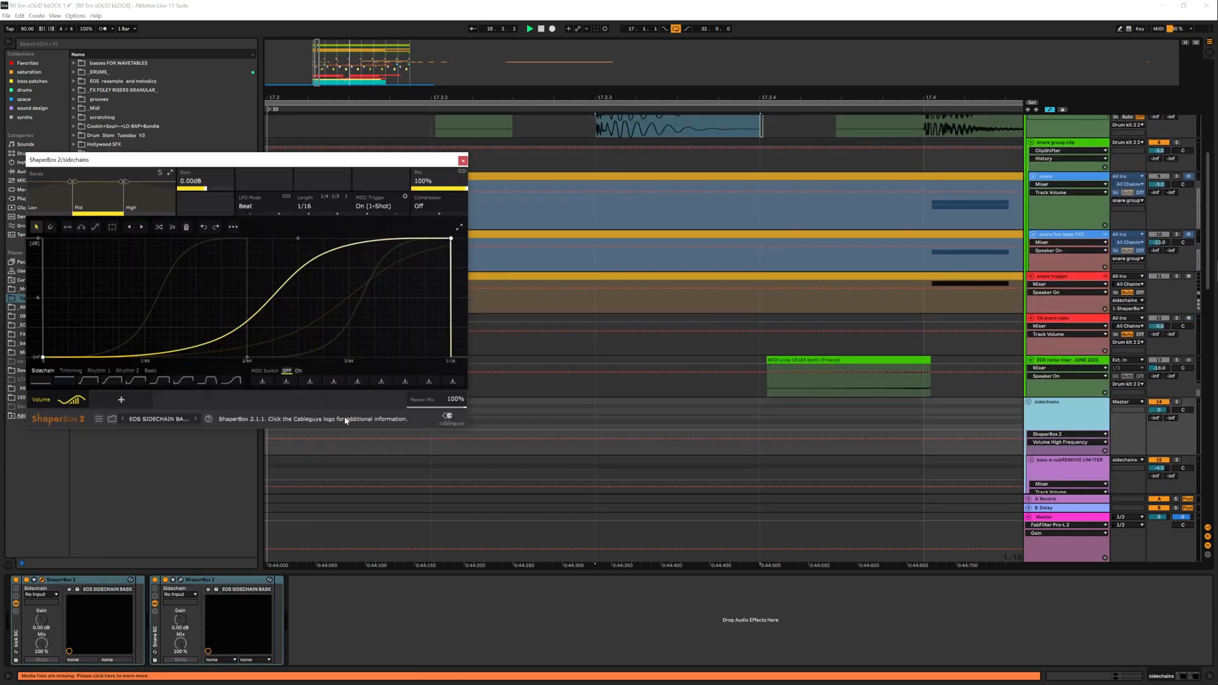
pyautogui.click(48, 196)
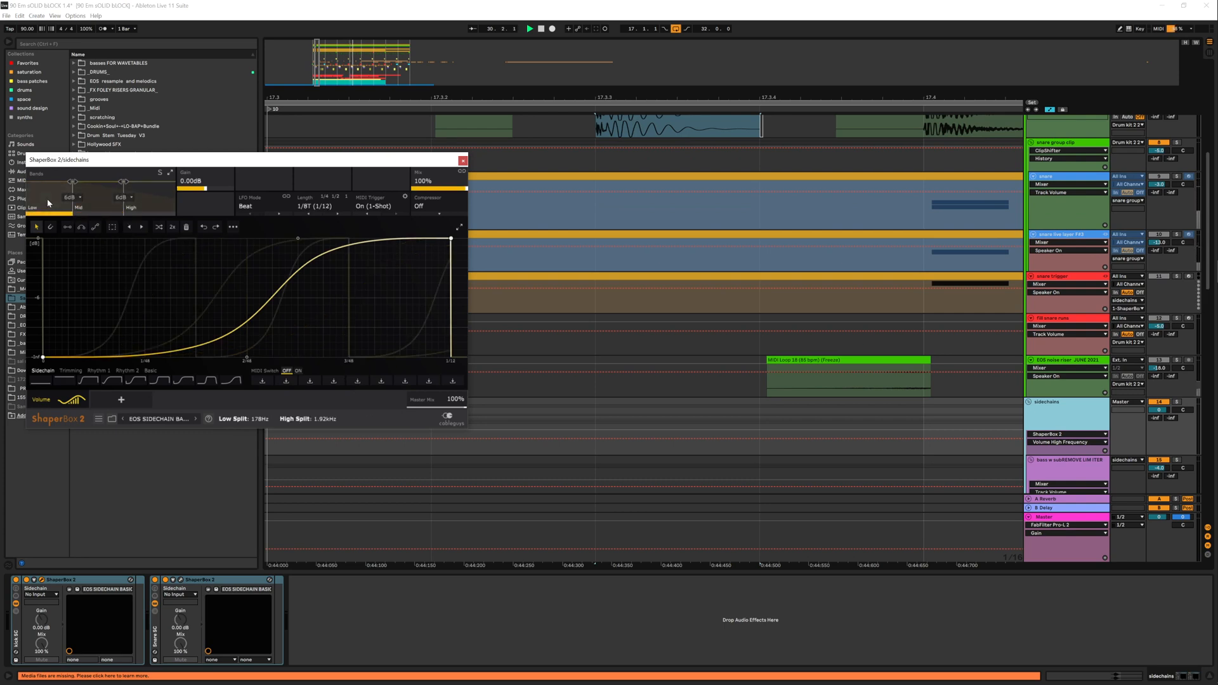
# Step: Check the arrangement's grid value against the kick clip and set the Low band's LFO length to 1/16
pyautogui.click(319, 210)
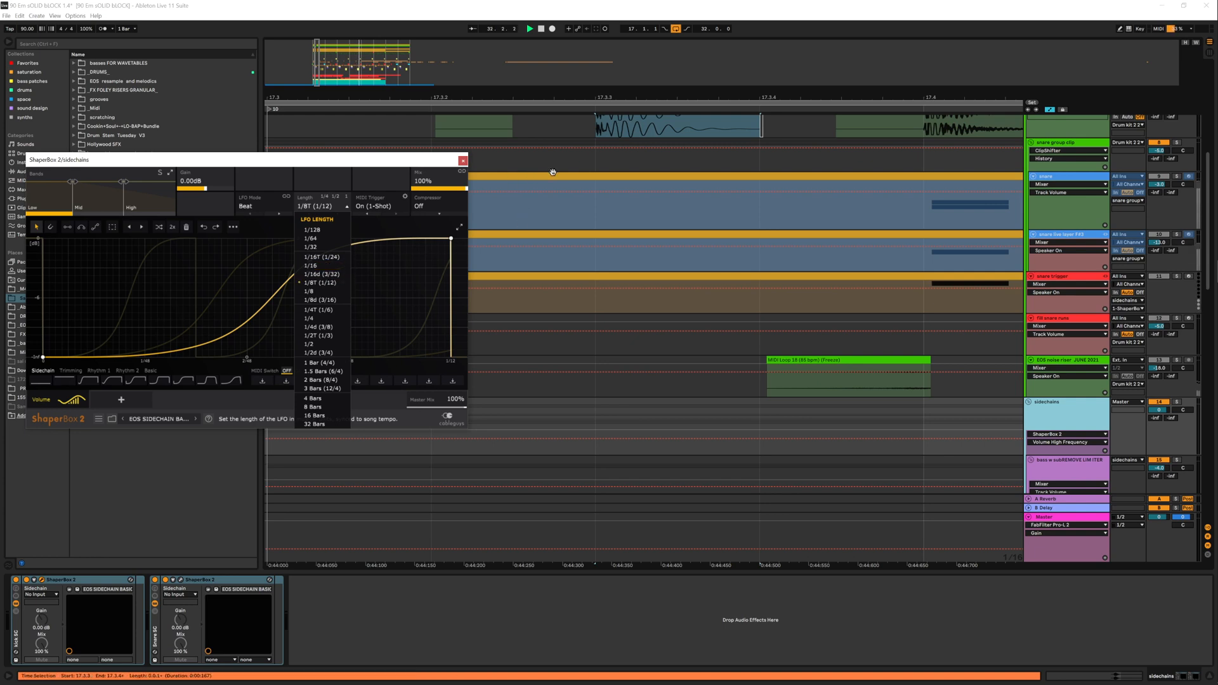
pyautogui.click(724, 127)
pyautogui.rightClick(729, 163)
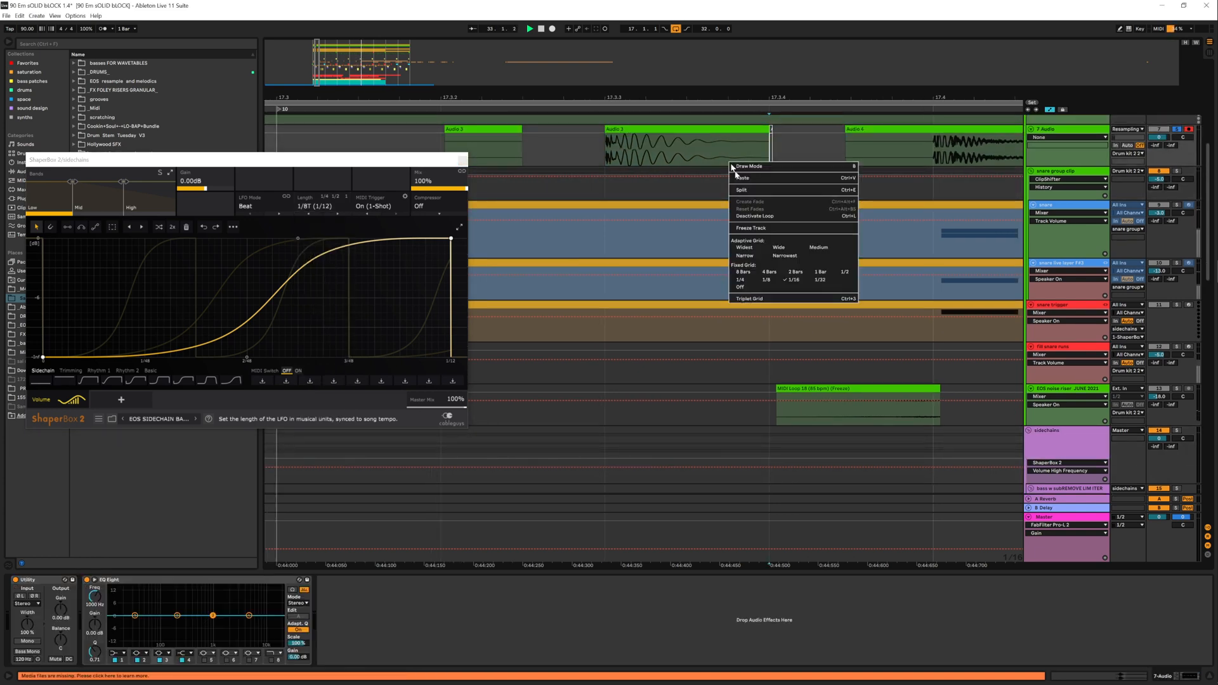
pyautogui.click(789, 142)
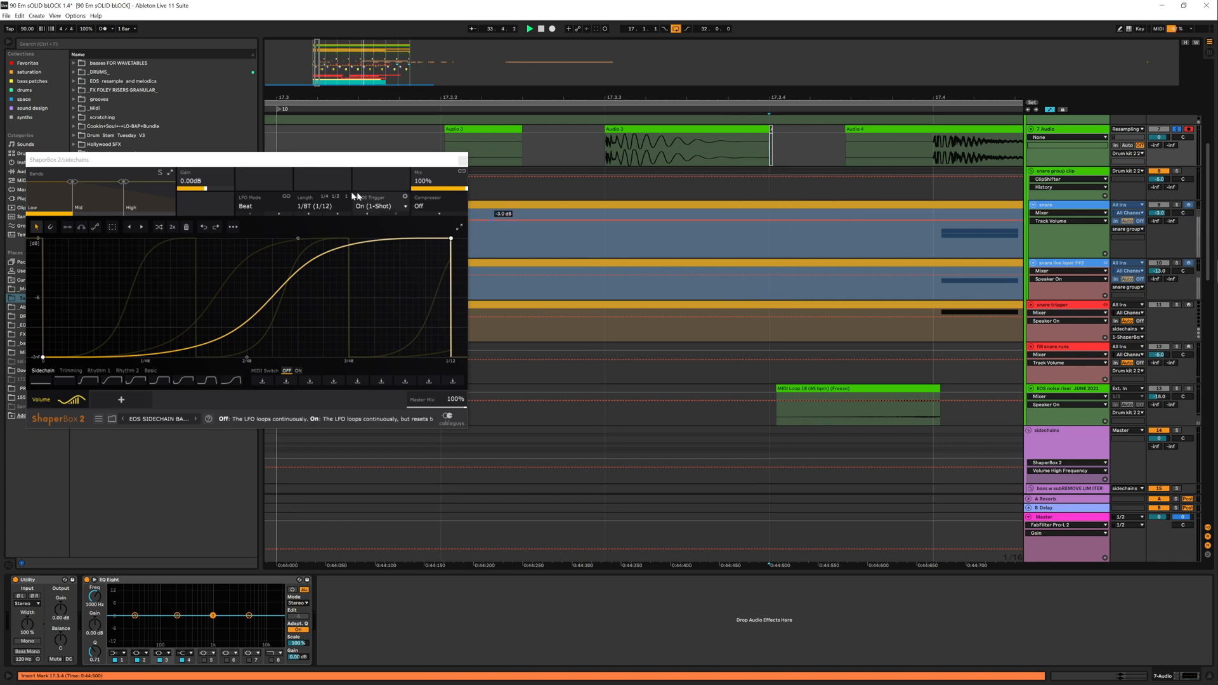
pyautogui.click(311, 206)
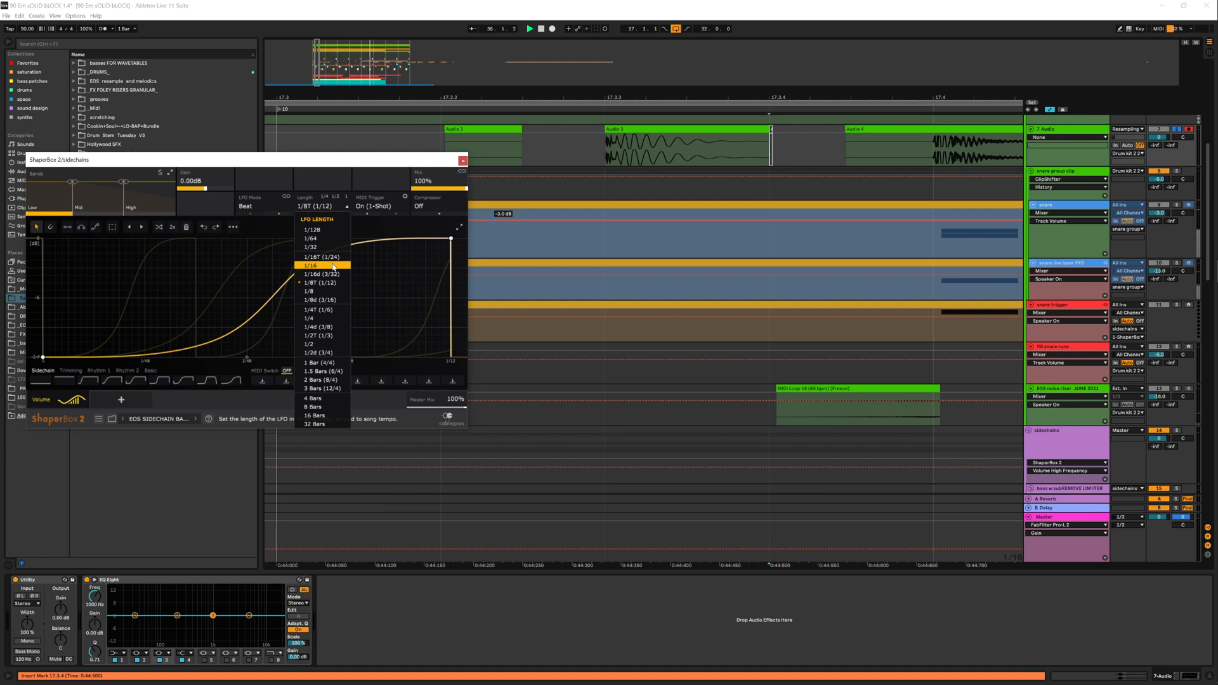
pyautogui.click(333, 266)
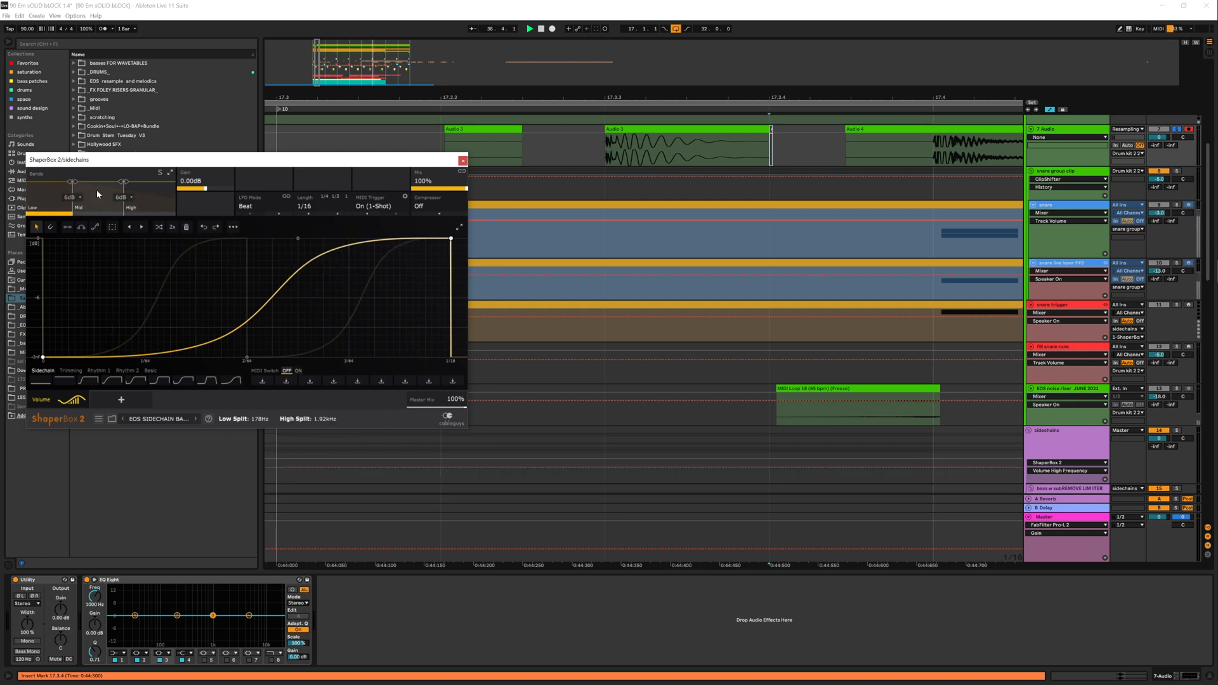
# Step: Set the High band's LFO length to 1/64 in ShaperBox 2
pyautogui.click(146, 207)
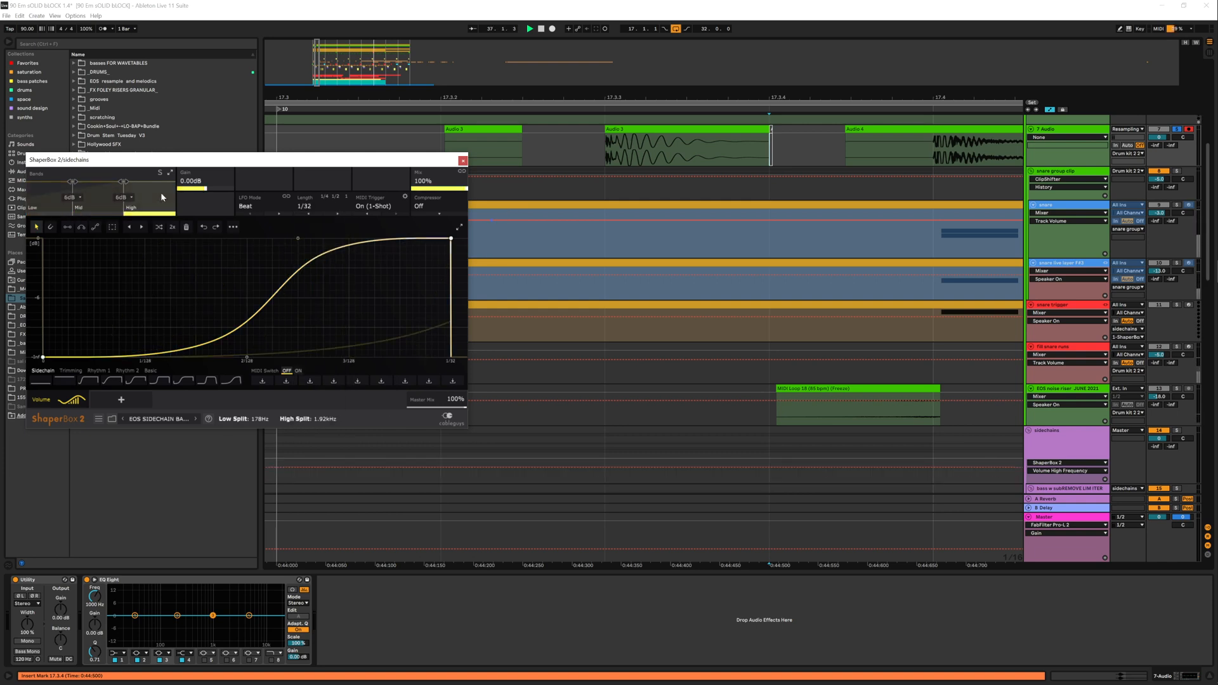
pyautogui.click(327, 213)
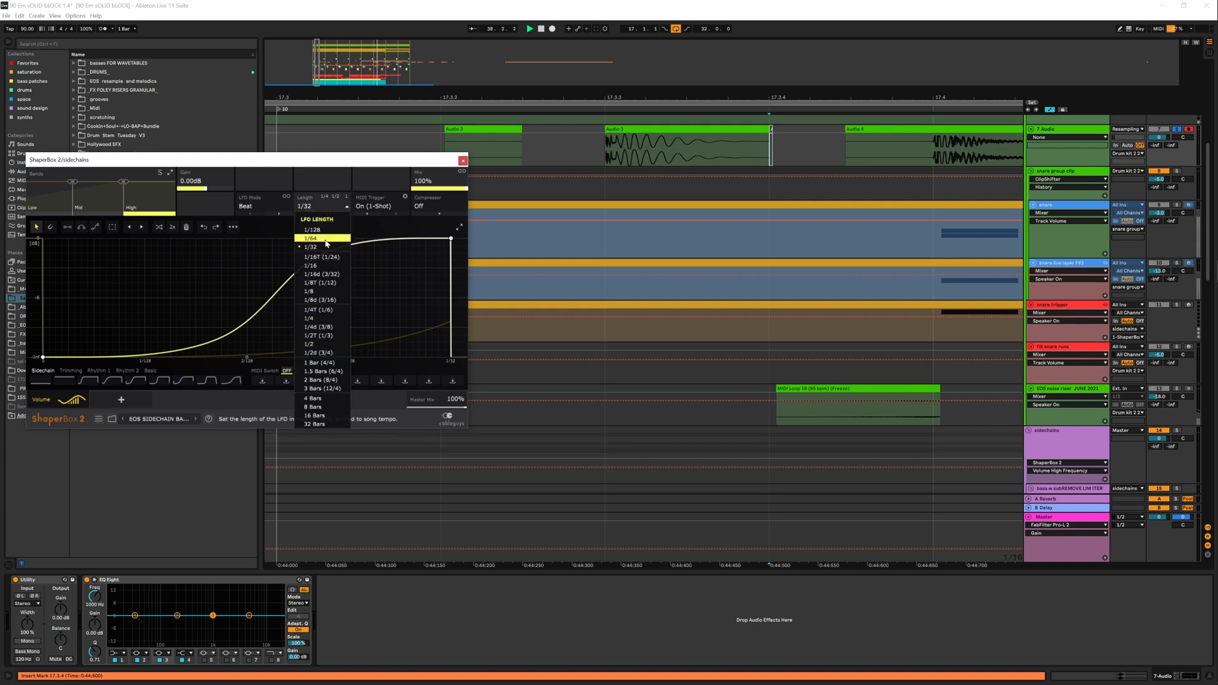
pyautogui.click(324, 239)
# Step: Set the arrangement's fixed grid to 1/32 around the kick clip
pyautogui.moveTo(632, 99); pyautogui.dragTo(633, 130)
pyautogui.rightClick(635, 151)
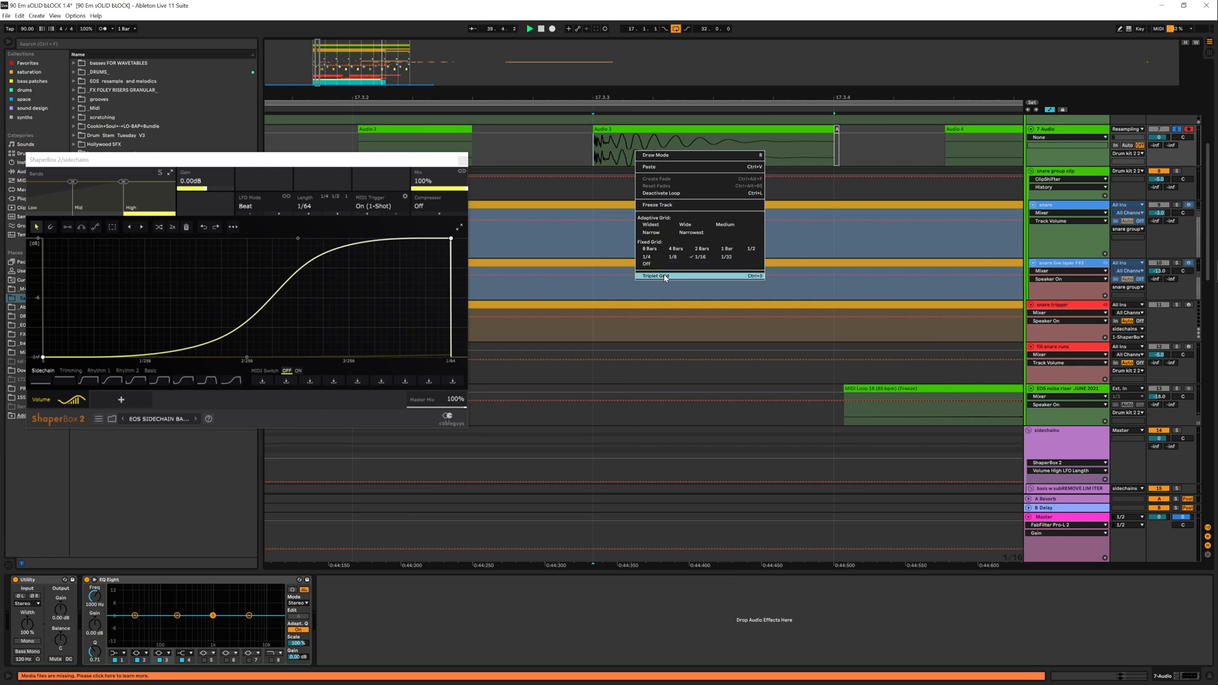
pyautogui.click(726, 257)
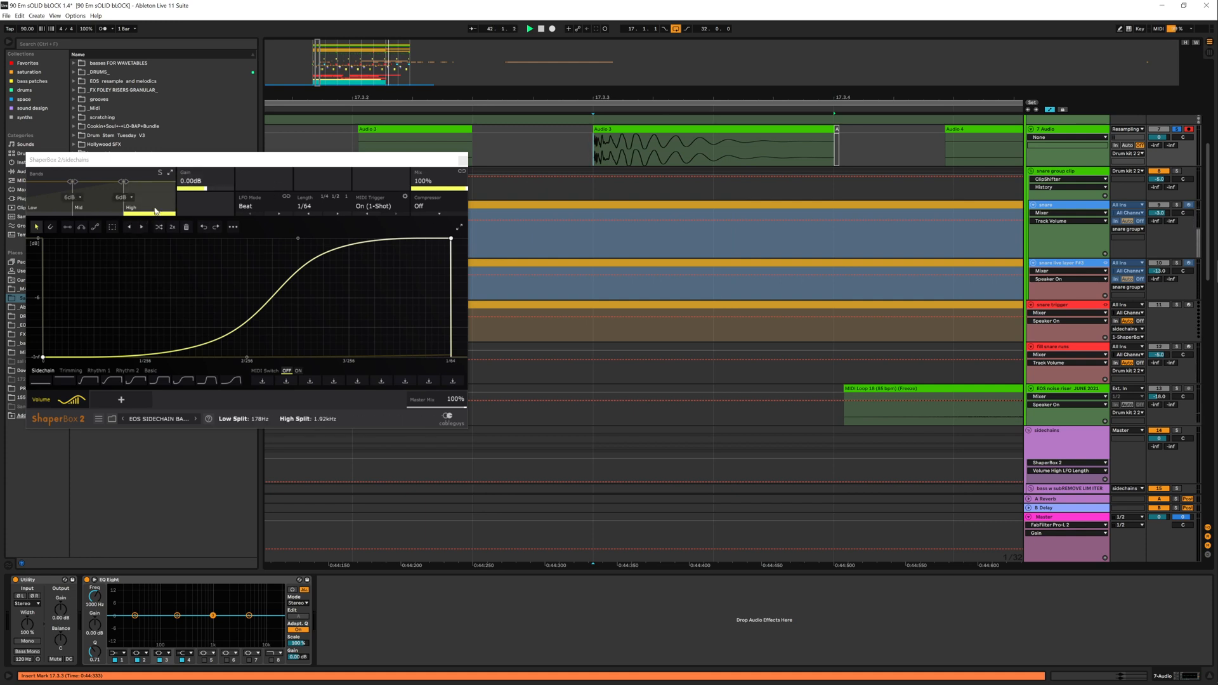
# Step: Uncover the kick waveform, place the insert marker about a 1/64 note into it, and audition from there
pyautogui.moveTo(198, 158); pyautogui.dragTo(265, 146)
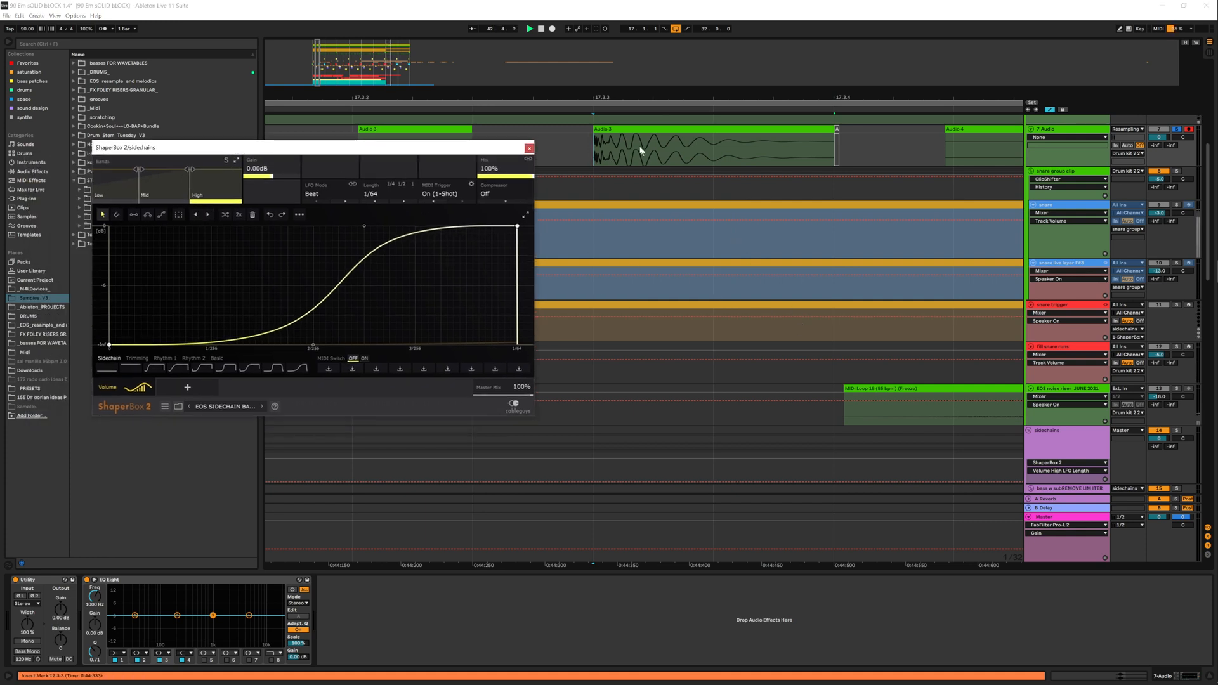
pyautogui.rightClick(713, 153)
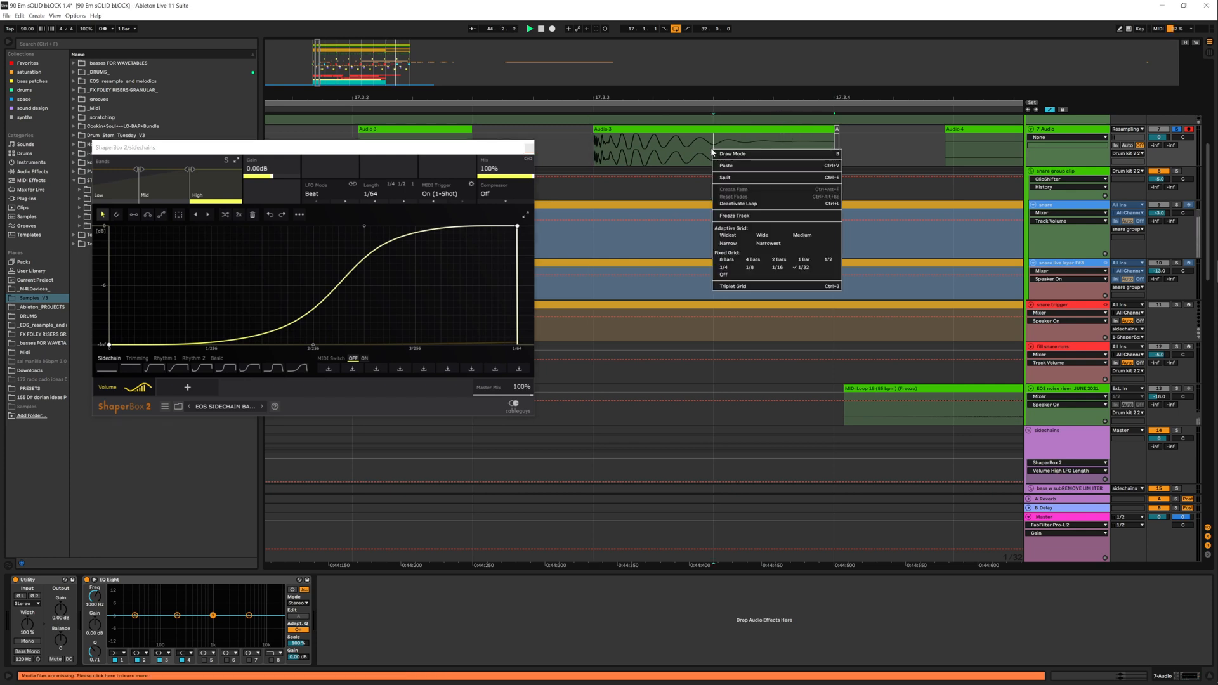
pyautogui.click(656, 149)
pyautogui.click(647, 150)
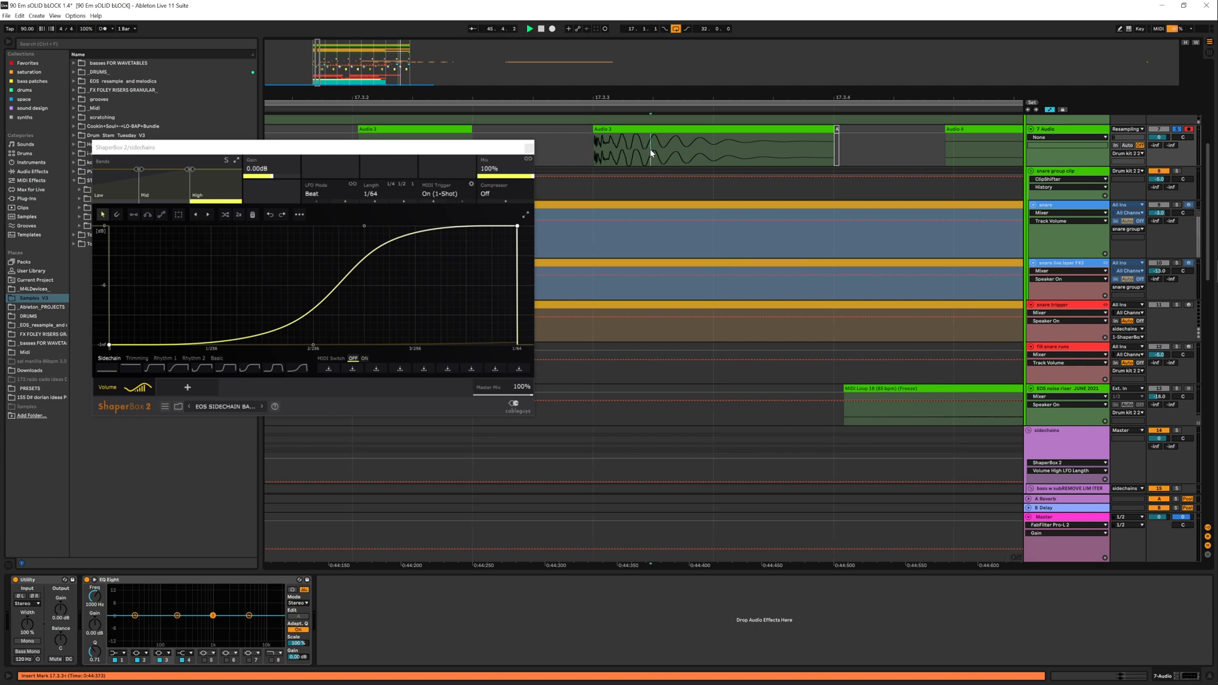
pyautogui.press('space')
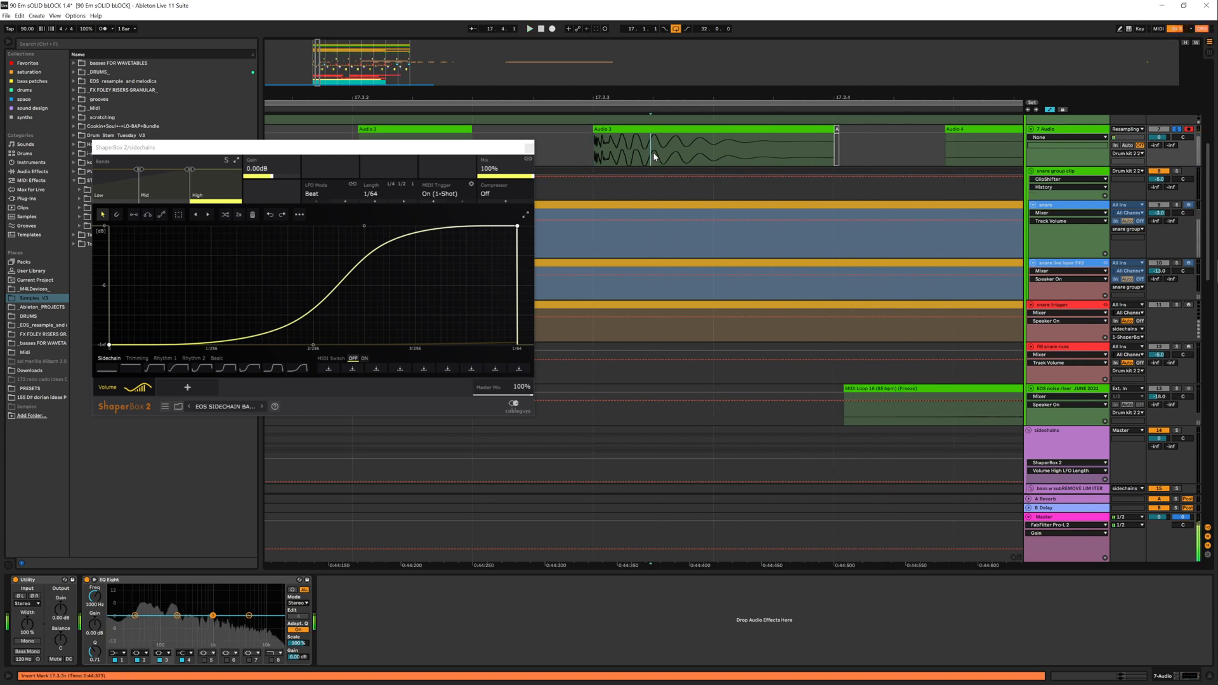
pyautogui.press('space')
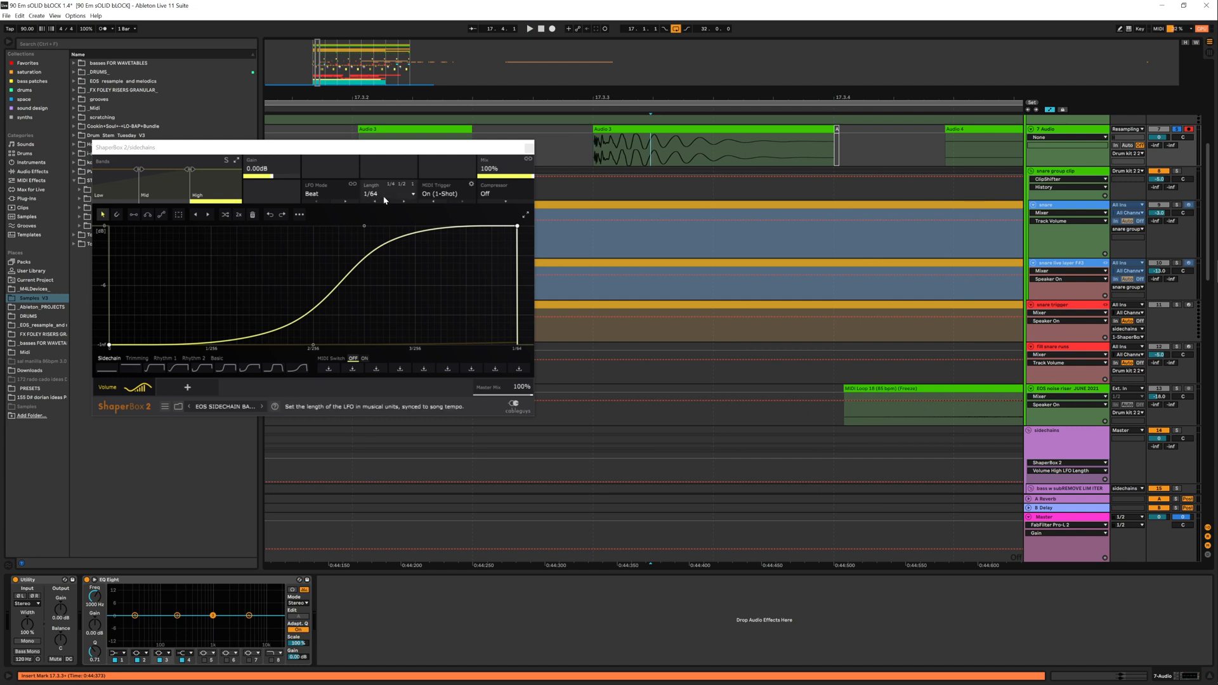
# Step: Set the arrangement's fixed grid to 1/32 and shorten the High band's LFO length to 1/128
pyautogui.rightClick(664, 153)
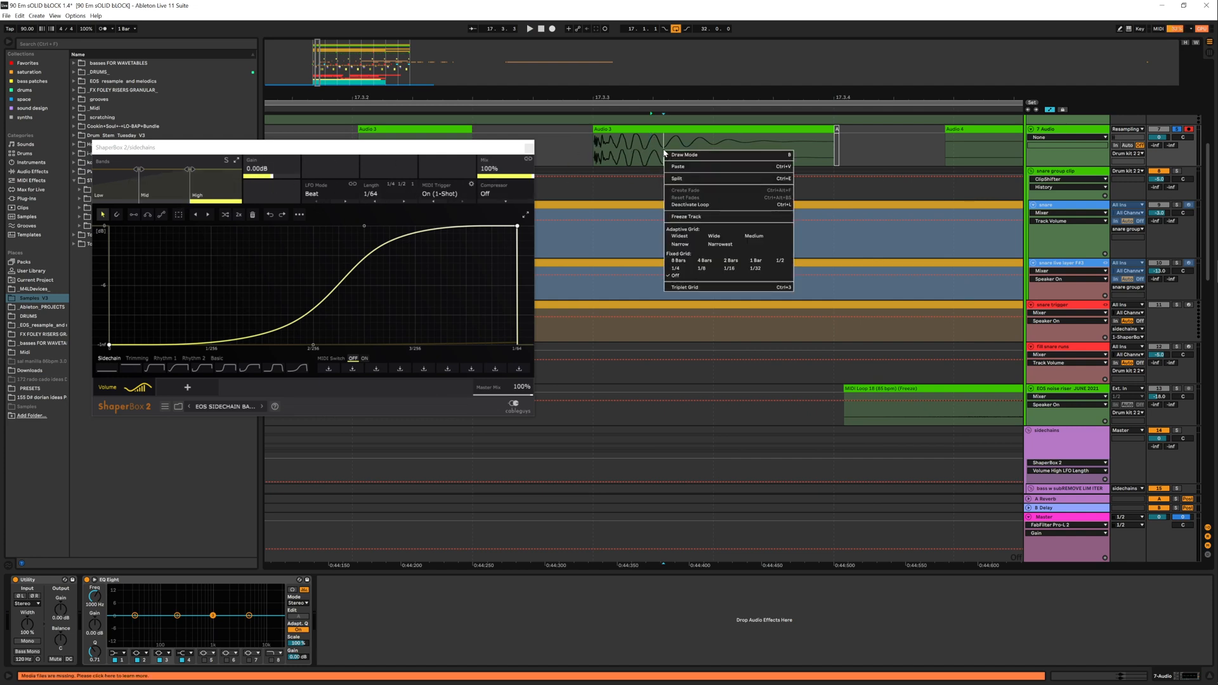
pyautogui.click(755, 267)
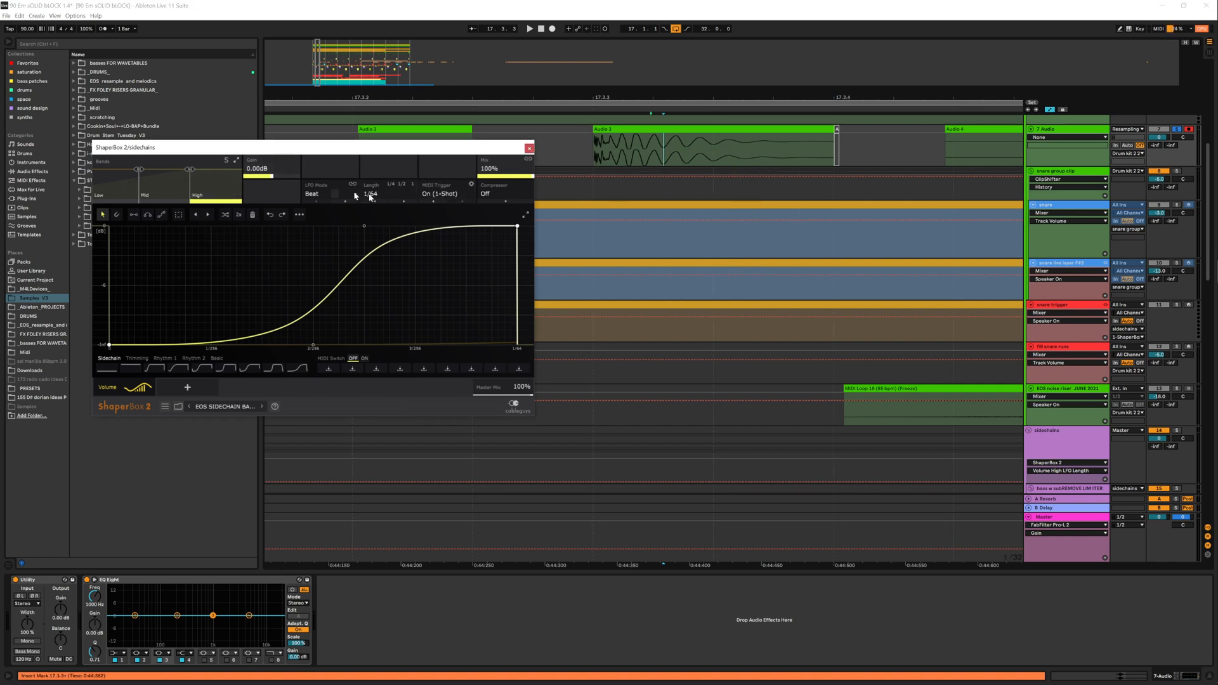
pyautogui.click(394, 192)
pyautogui.click(390, 215)
# Step: Place the insert marker at several points just after the kick's opening transient and audition playback from them
pyautogui.click(650, 148)
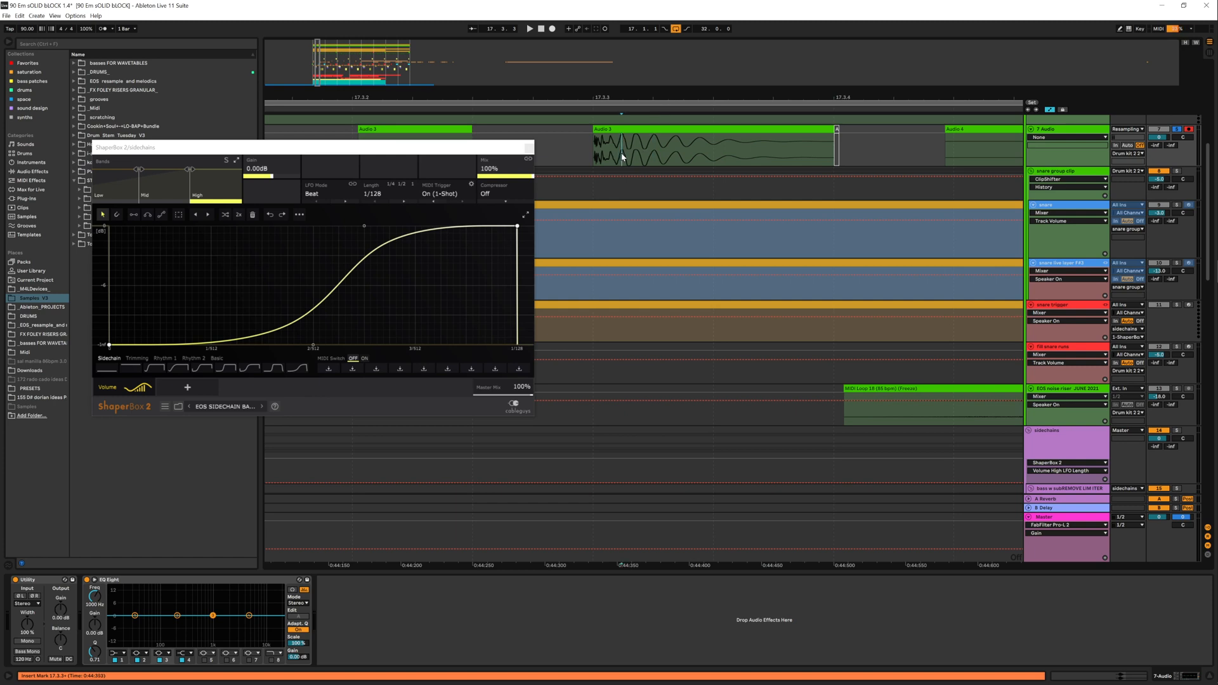
pyautogui.press('space')
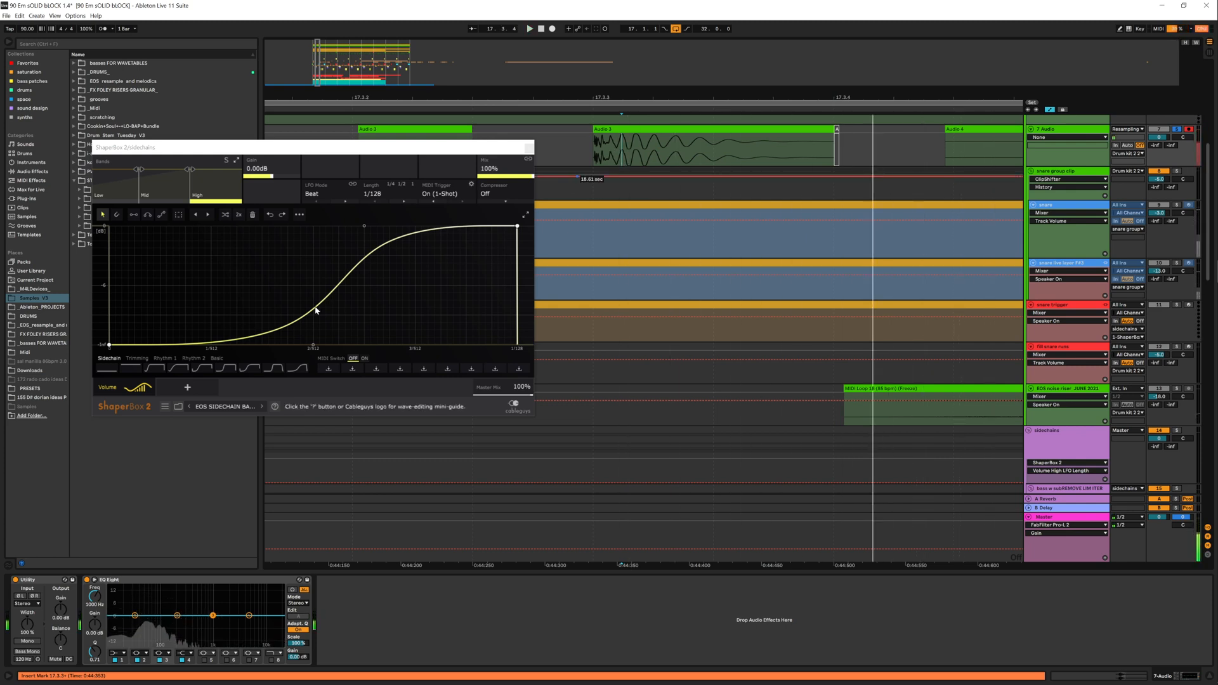
pyautogui.click(609, 151)
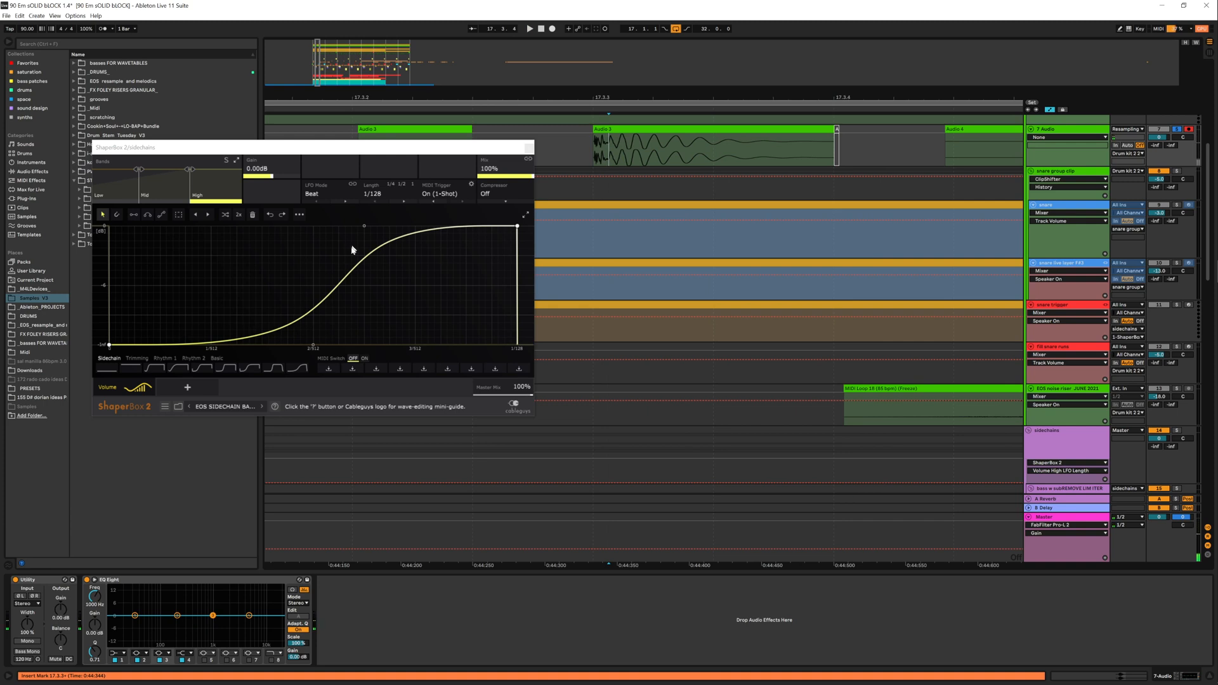
pyautogui.click(601, 153)
pyautogui.click(608, 152)
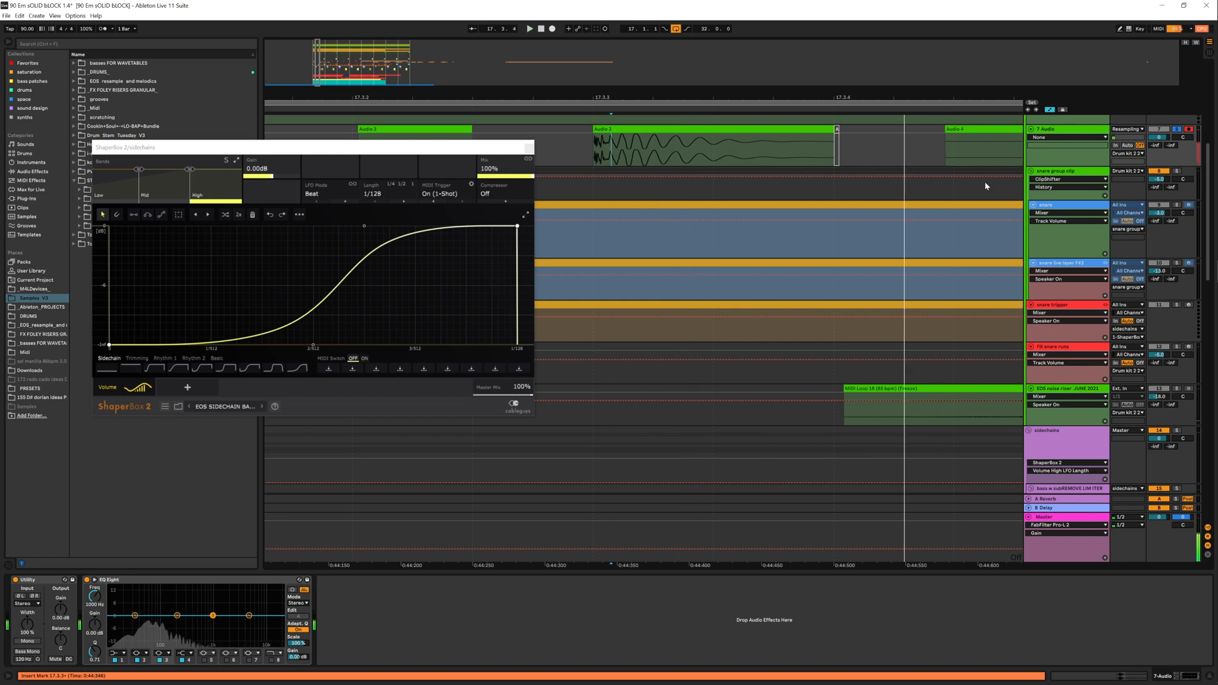
# Step: Examine the sidechains group's two ShaperBox 2 devices, the bass tracks inside it, and the kick and snare tracks that trigger it
pyautogui.click(1057, 447)
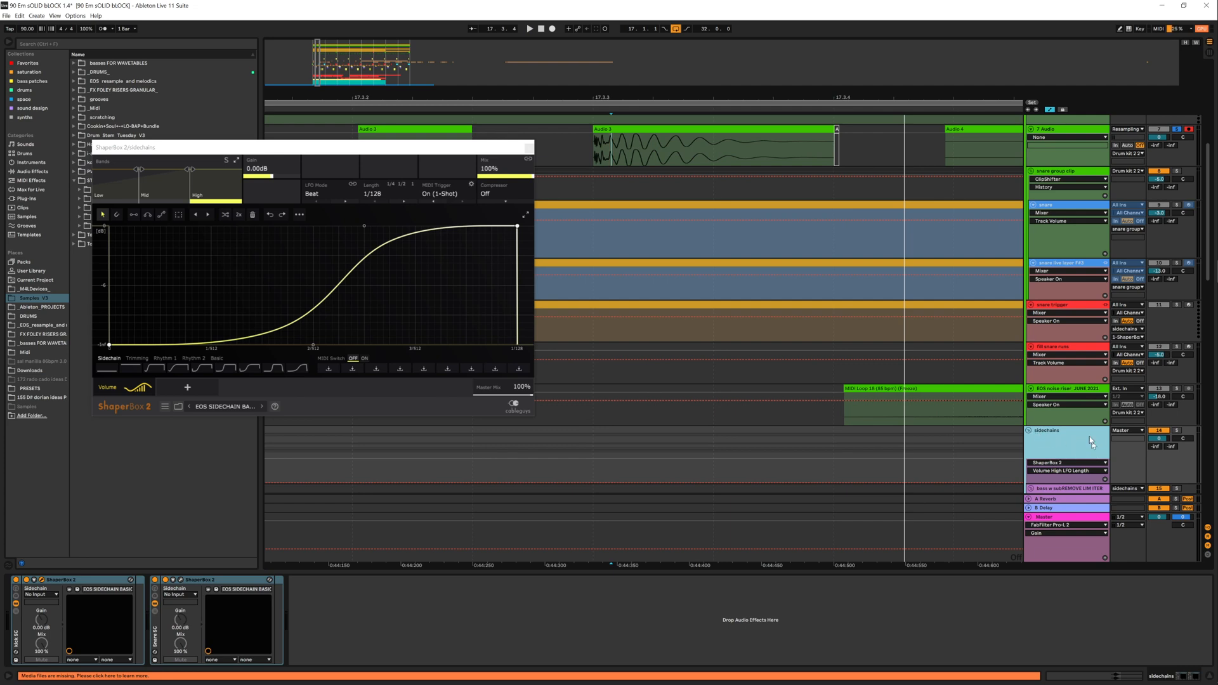
pyautogui.scroll(-3, 1056, 439)
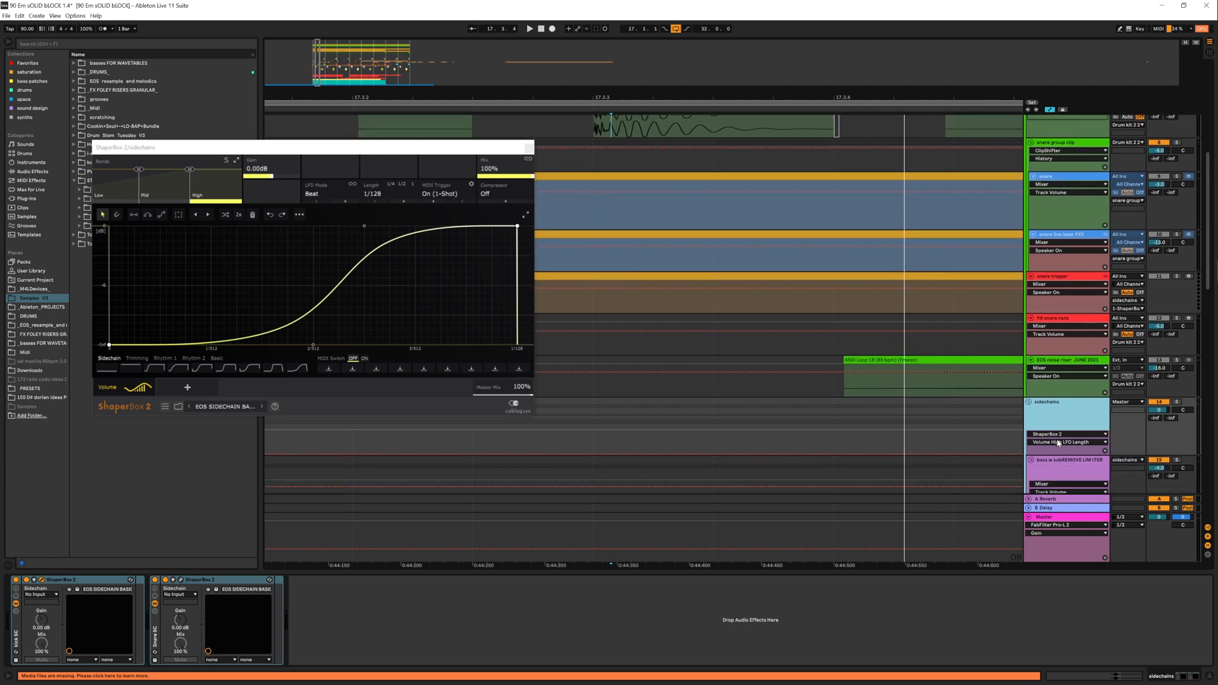
pyautogui.scroll(-7, 1064, 415)
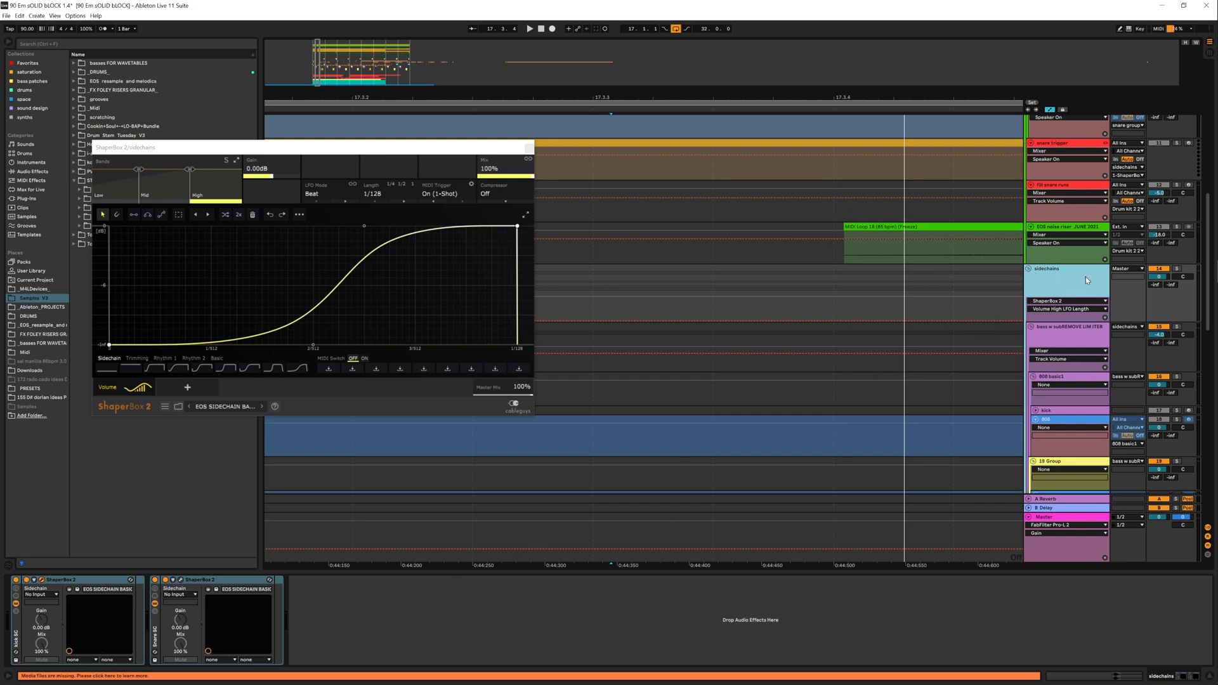
pyautogui.scroll(10, 1063, 309)
pyautogui.scroll(8, 1061, 286)
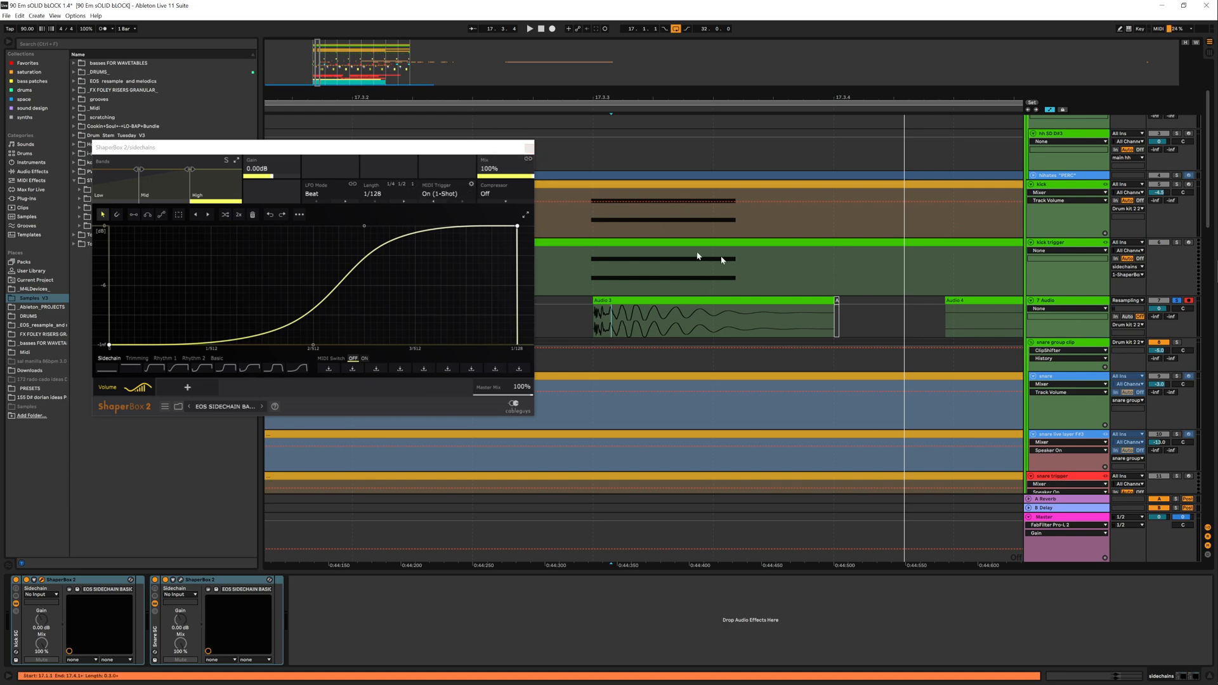
pyautogui.scroll(-15, 1075, 426)
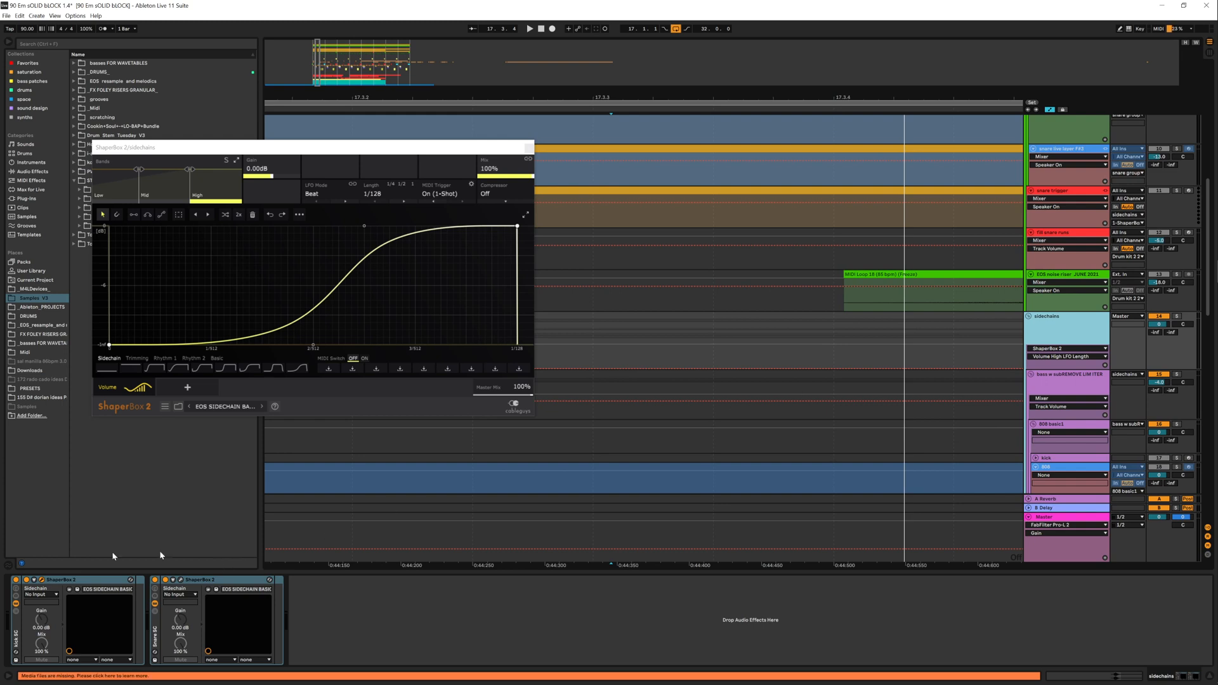
pyautogui.scroll(8, 767, 318)
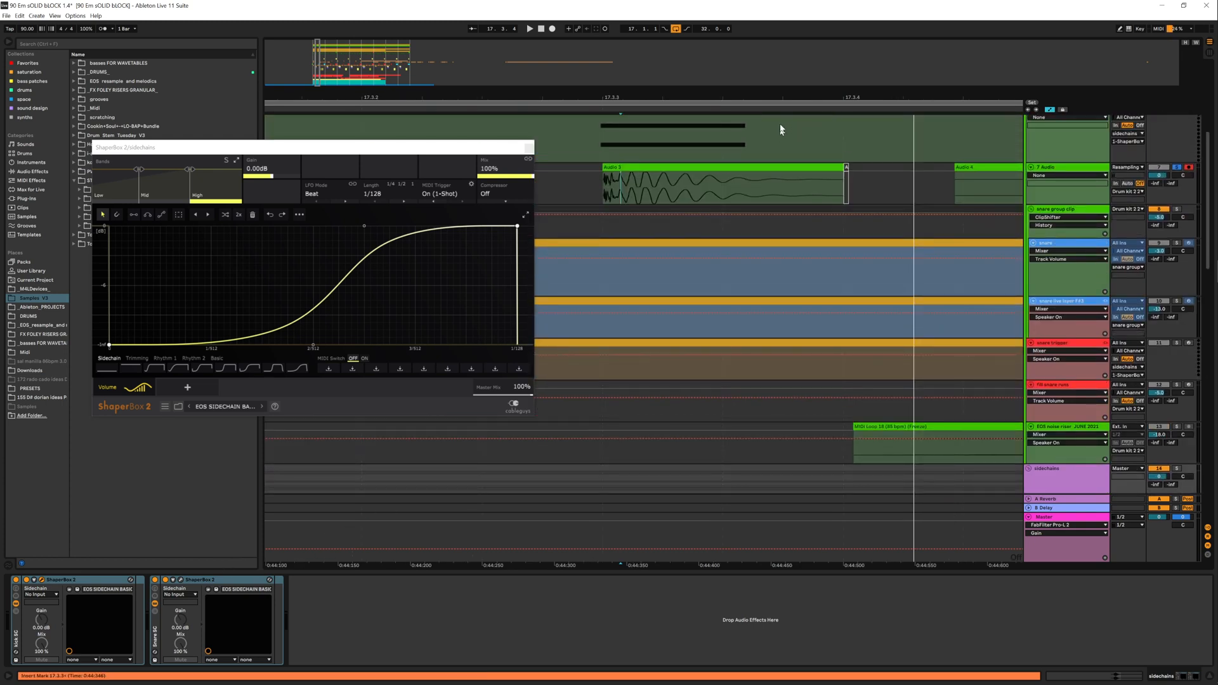
pyautogui.press('-')
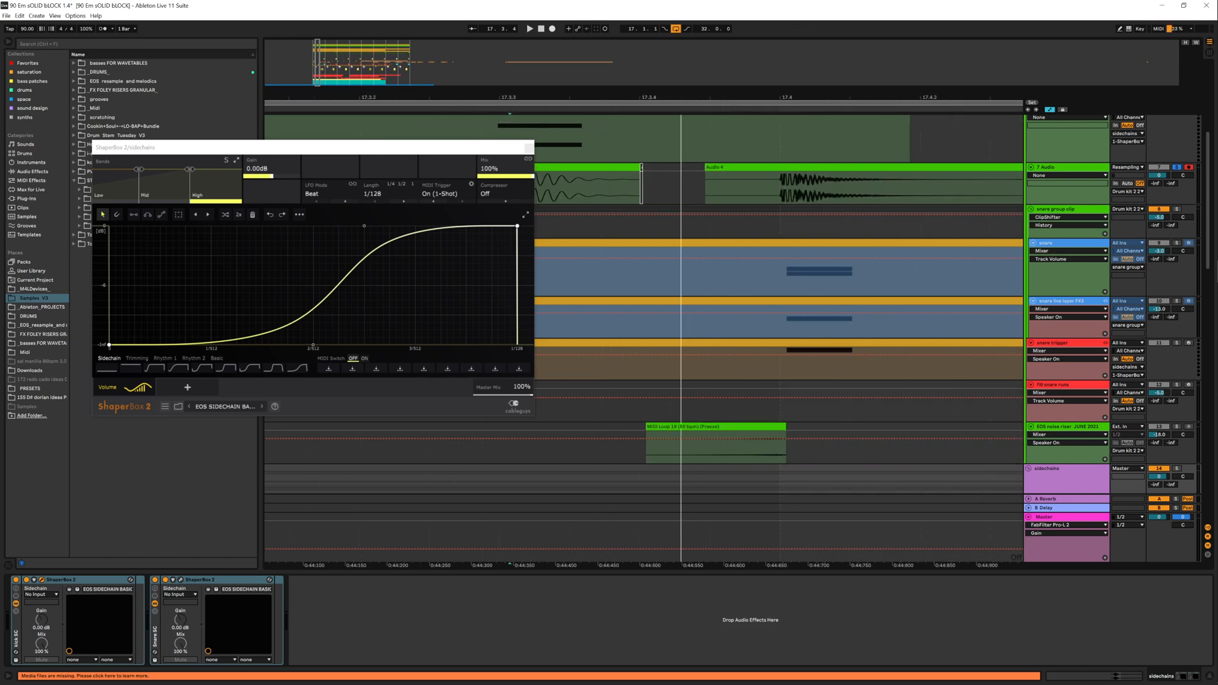